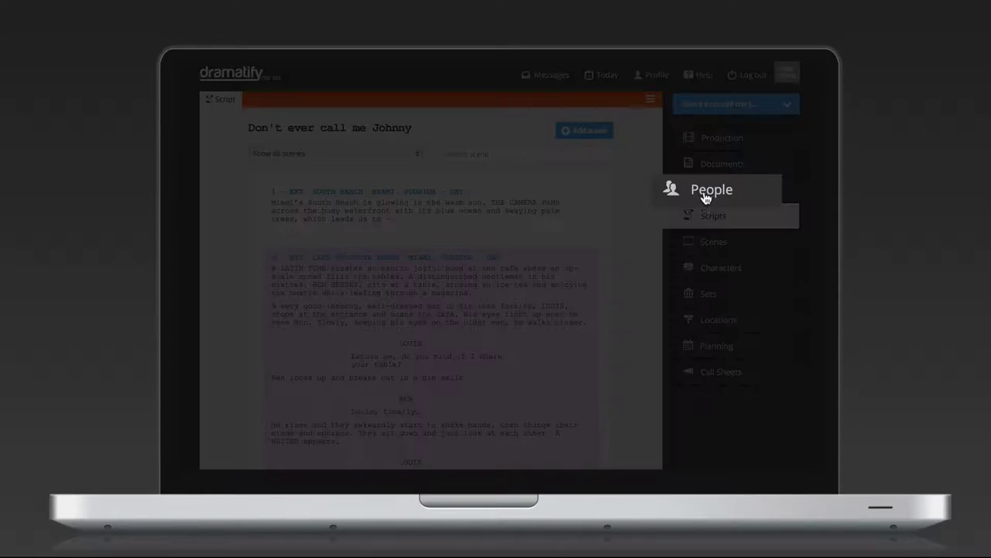
# - Open the First Assistant Director's edit form from the production team members list
pyautogui.click(705, 195)
pyautogui.click(650, 100)
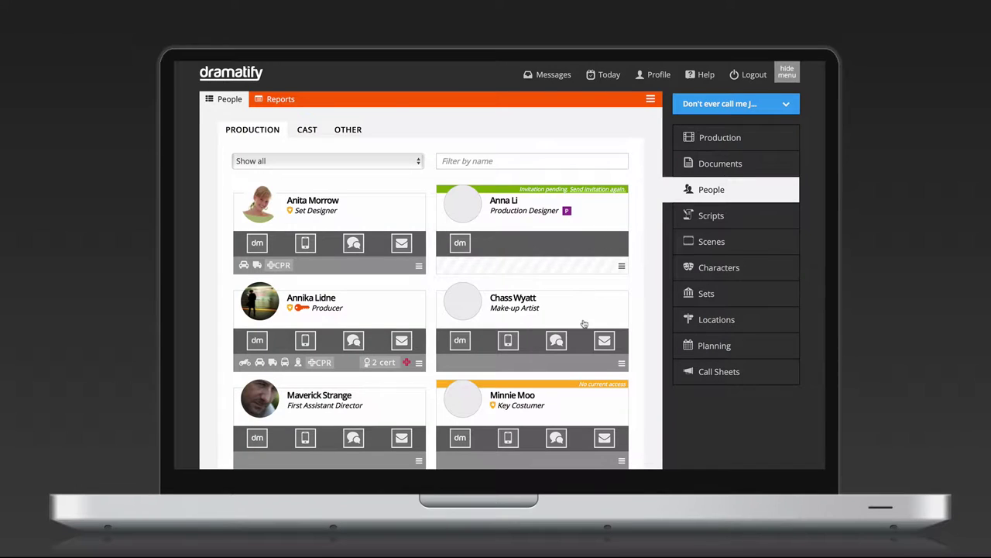
pyautogui.scroll(-3, 585, 324)
pyautogui.click(418, 333)
pyautogui.click(408, 297)
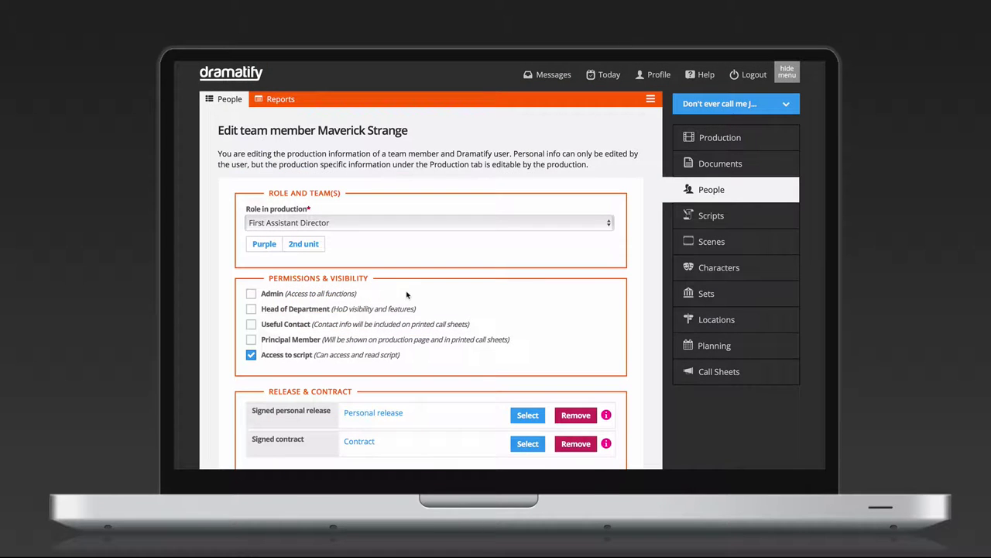
# - Under Permissions & Visibility, grant admin permission and untick 'Access to script'
pyautogui.scroll(-2, 406, 295)
pyautogui.scroll(-1, 406, 295)
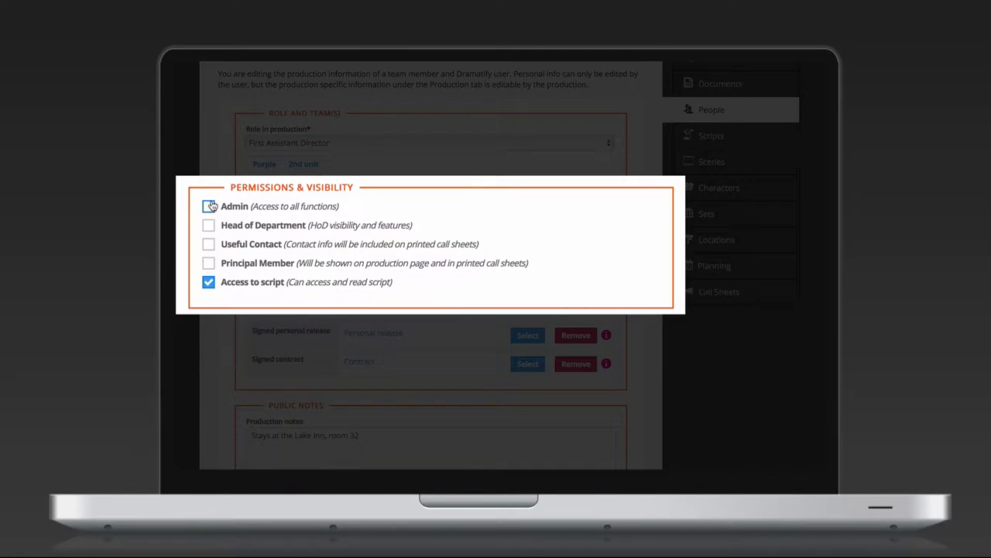
pyautogui.click(210, 206)
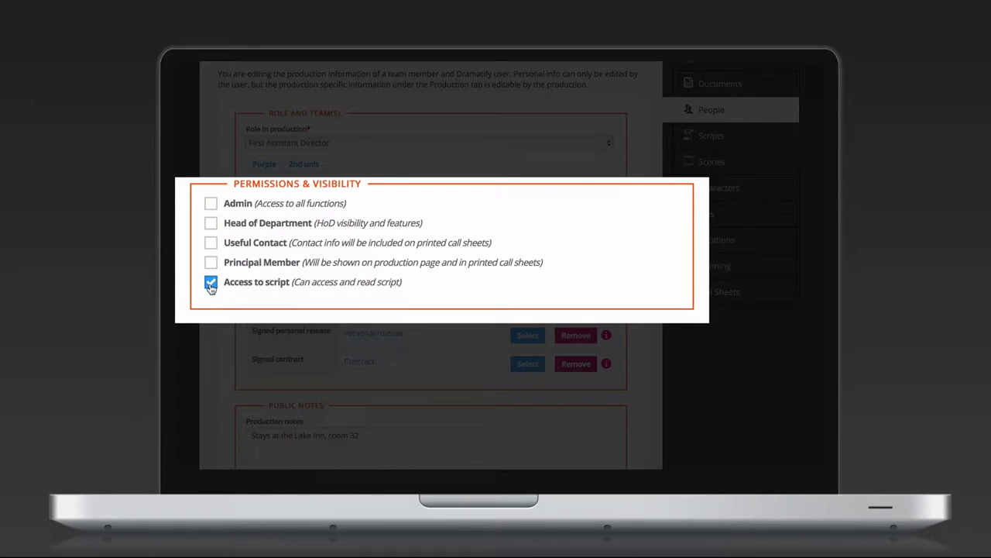
pyautogui.click(211, 284)
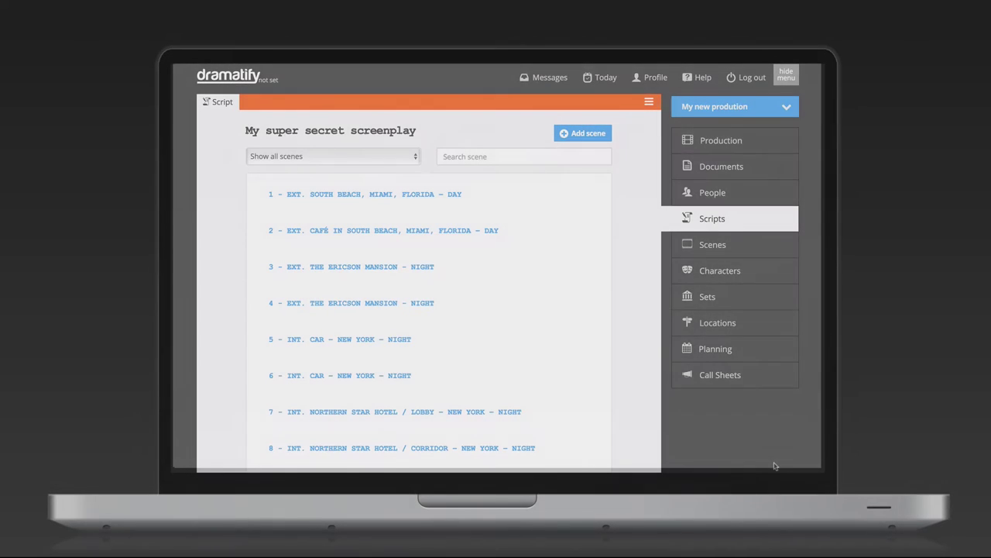
# - Scroll through the scene headings of My super secret screenplay
pyautogui.scroll(-3, 774, 465)
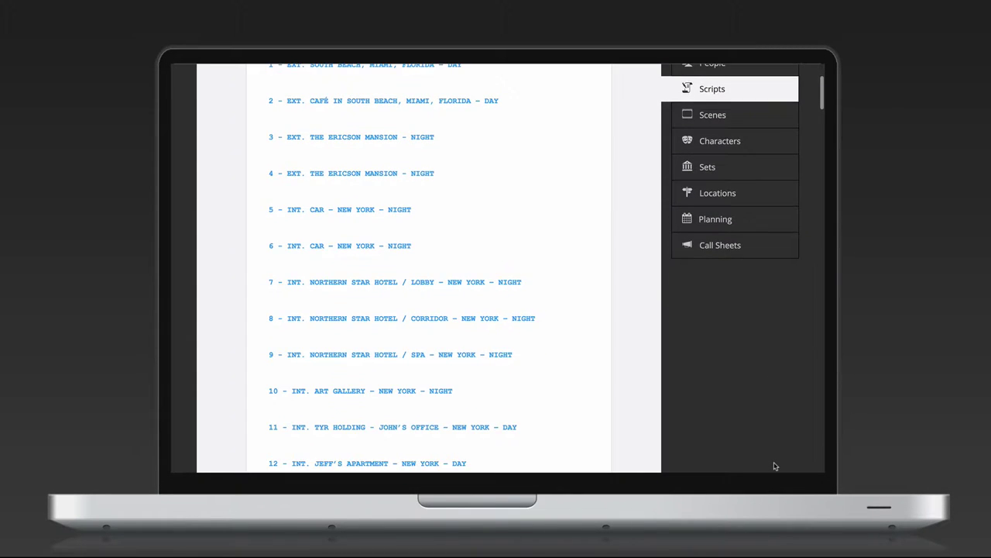
pyautogui.scroll(-5, 775, 466)
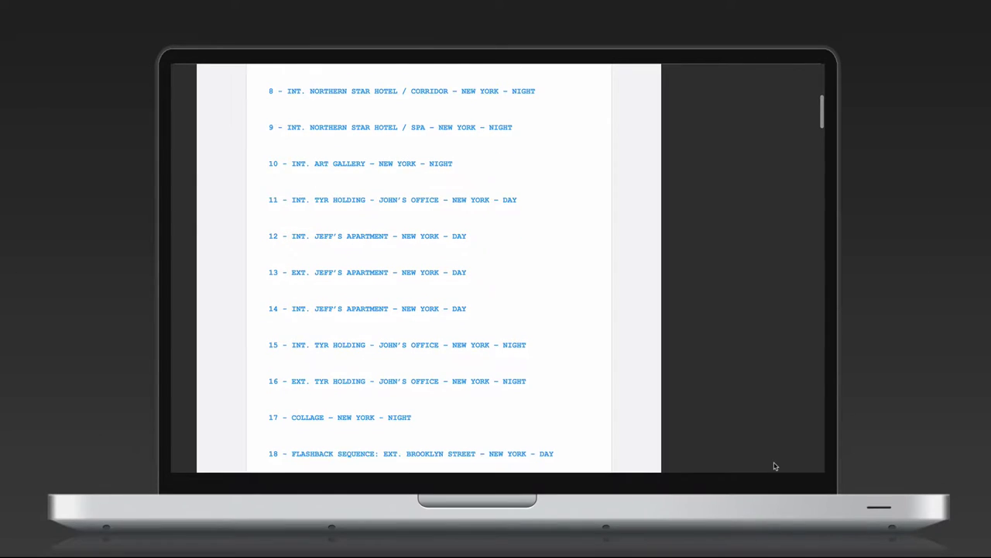
pyautogui.scroll(-4, 775, 466)
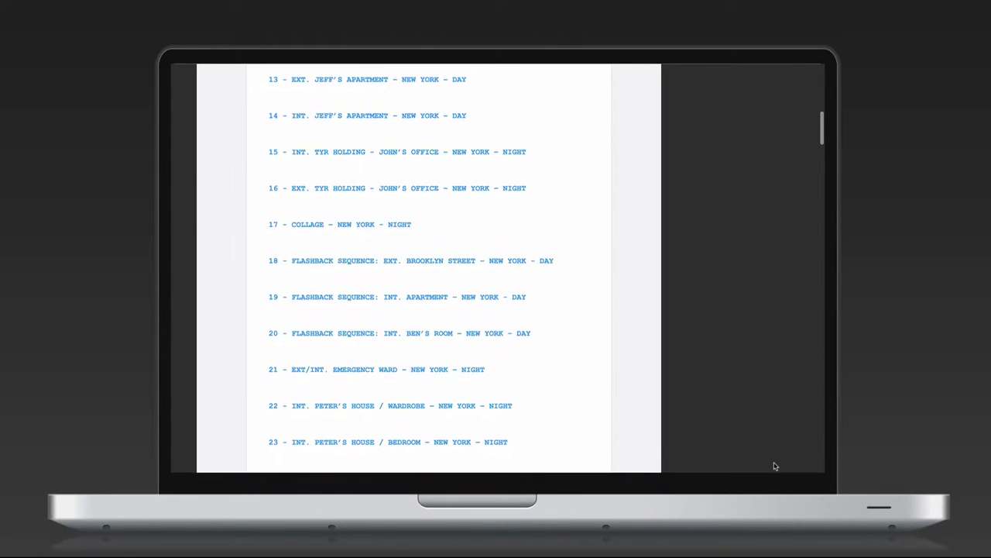
pyautogui.scroll(-5, 775, 466)
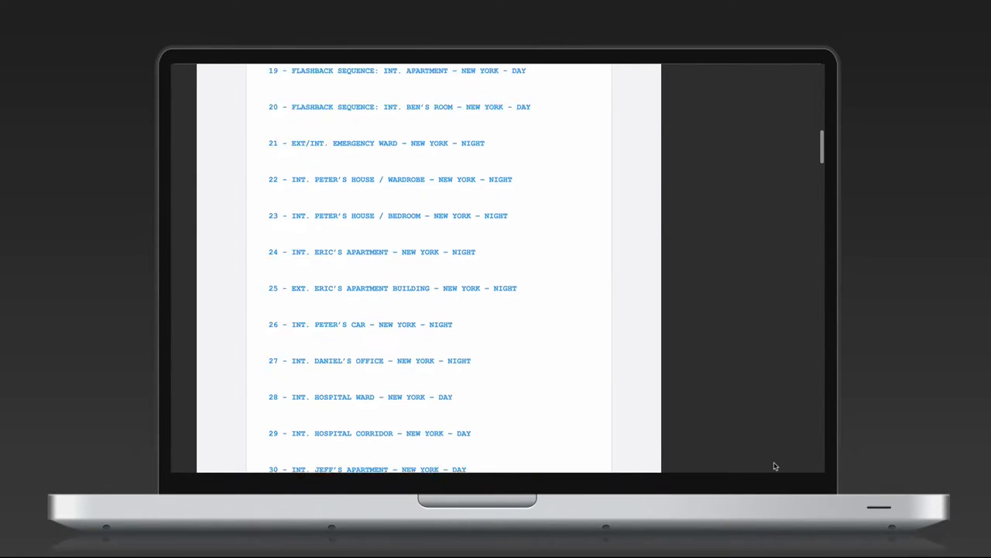
pyautogui.scroll(-2, 774, 466)
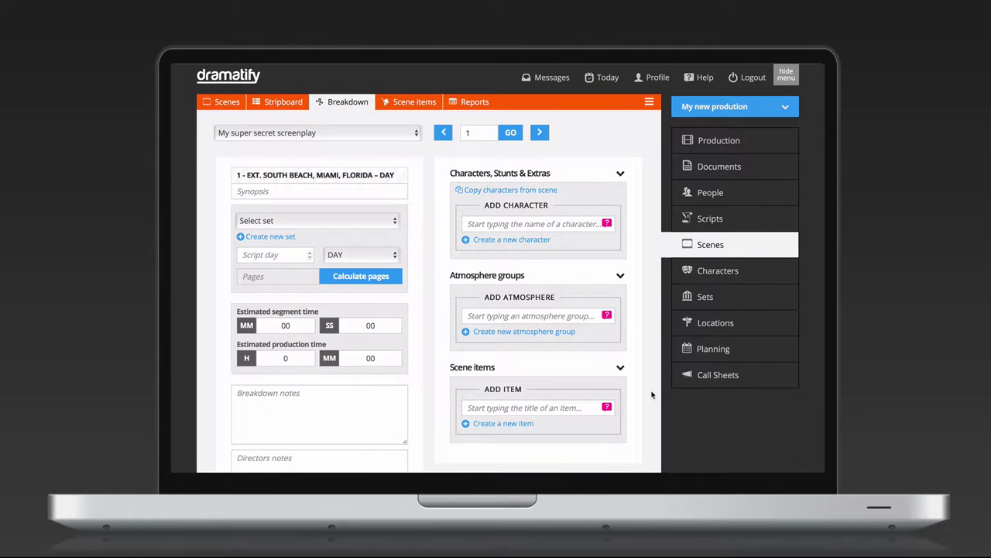
# - Set scene 1's script day to 1 and browse the Select set list
pyautogui.click(289, 254)
pyautogui.write('1')
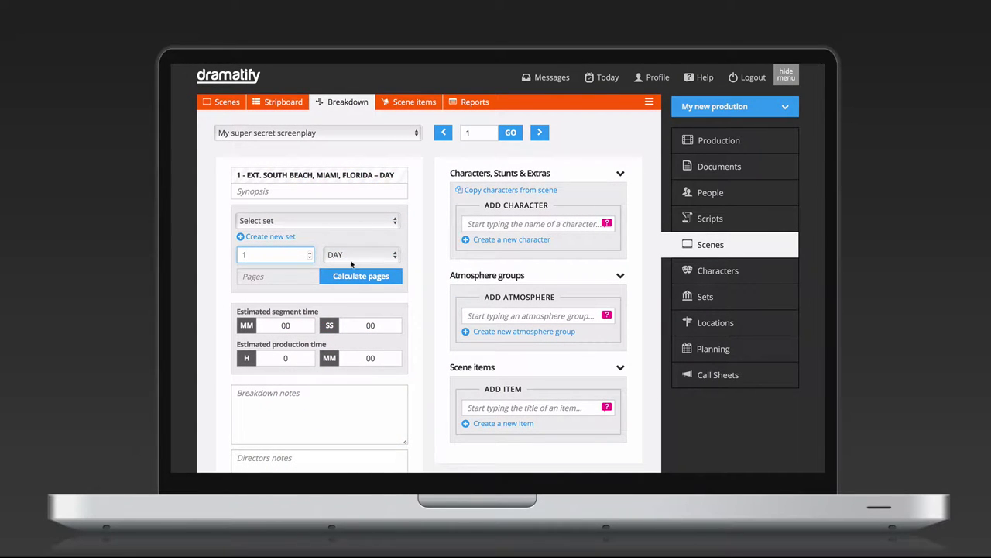
pyautogui.click(341, 223)
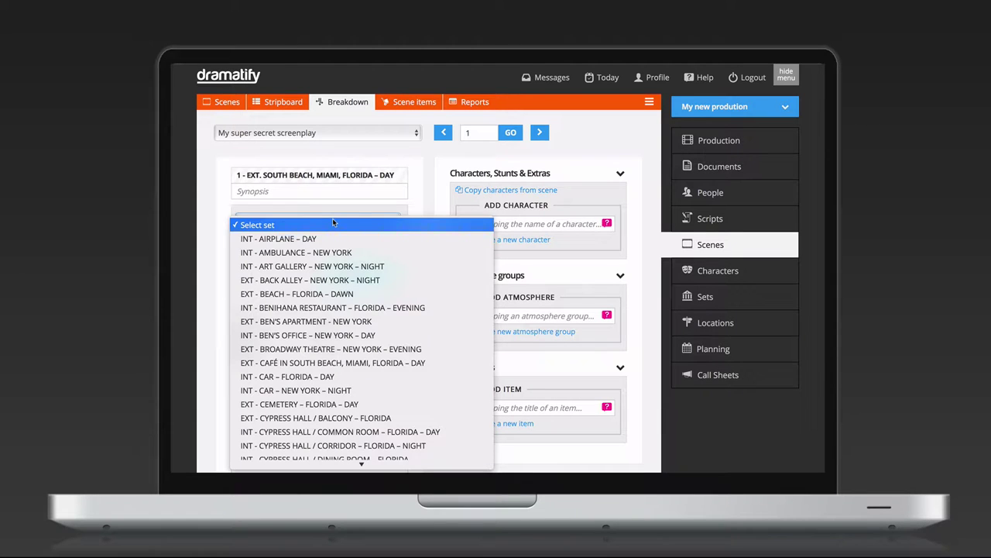
pyautogui.scroll(-15, 334, 391)
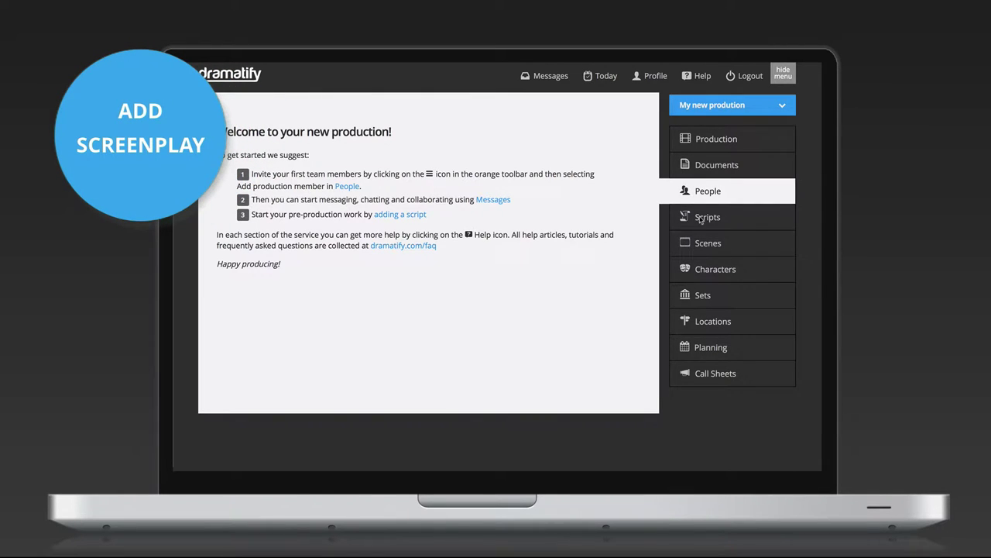
# - Go to the production's Scripts page
pyautogui.click(700, 220)
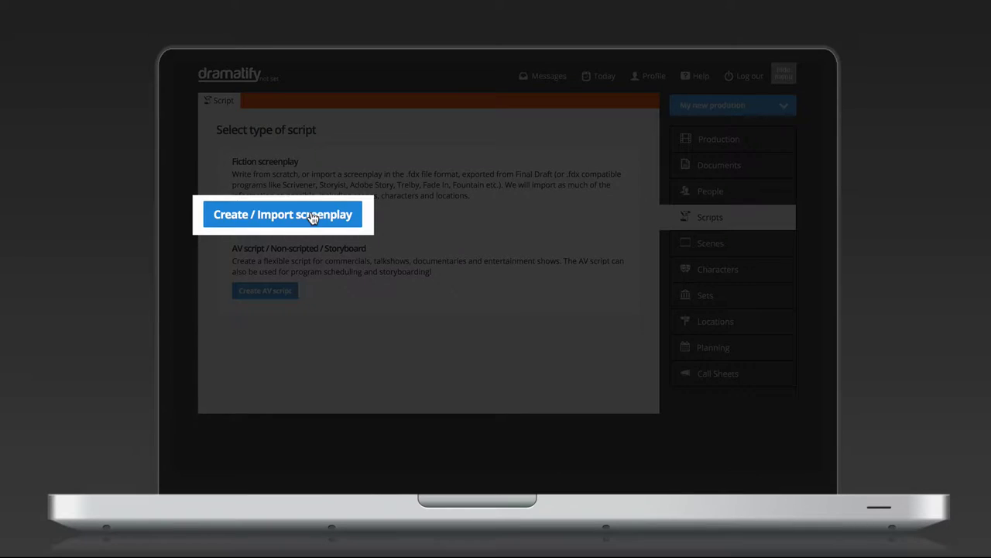
# - Create a fiction screenplay titled 'My screenplay' and save it
pyautogui.click(302, 214)
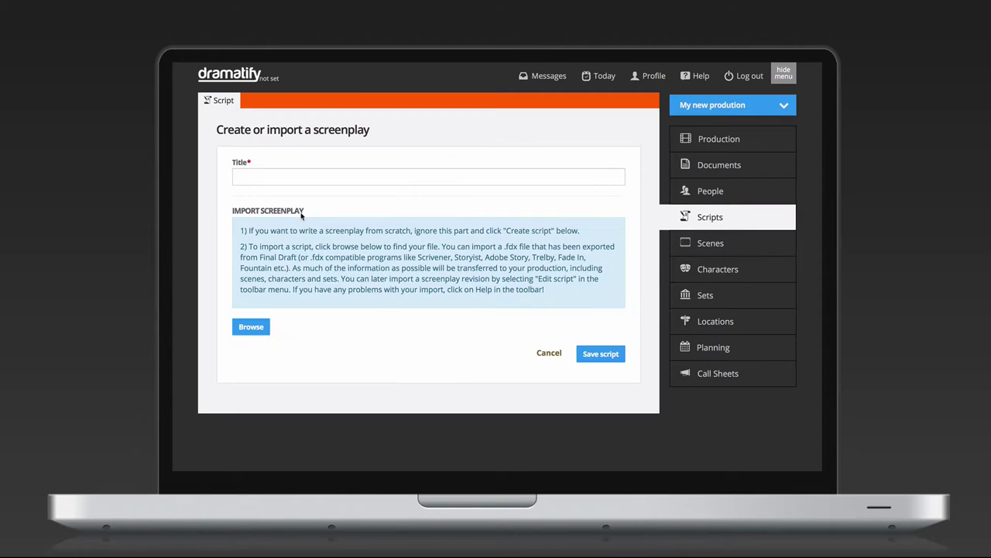
pyautogui.click(298, 175)
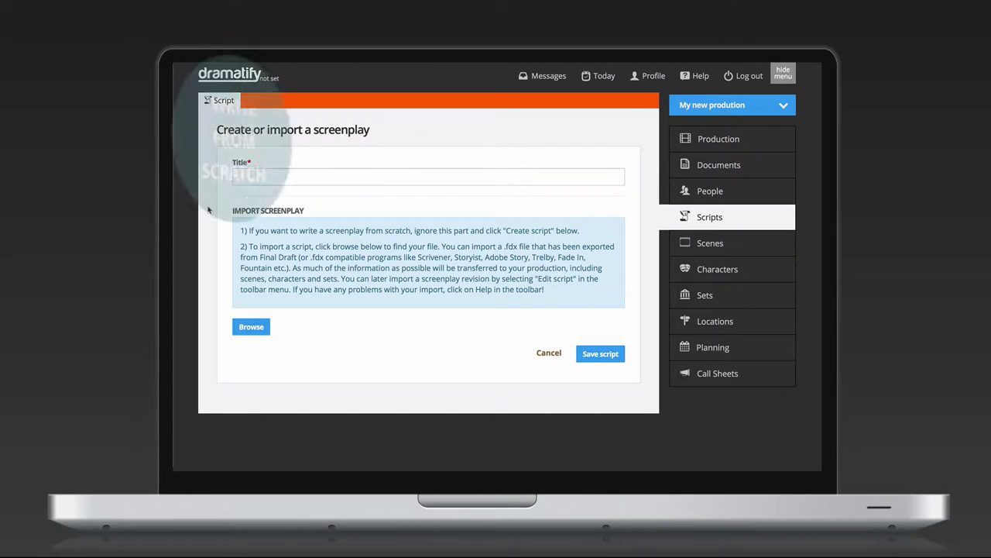
pyautogui.write('My screenplay')
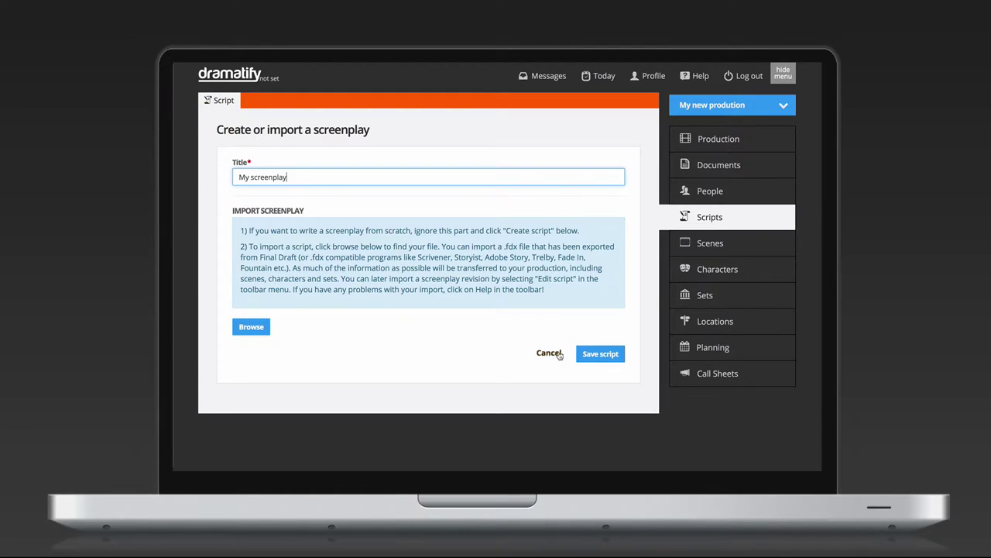
pyautogui.click(597, 354)
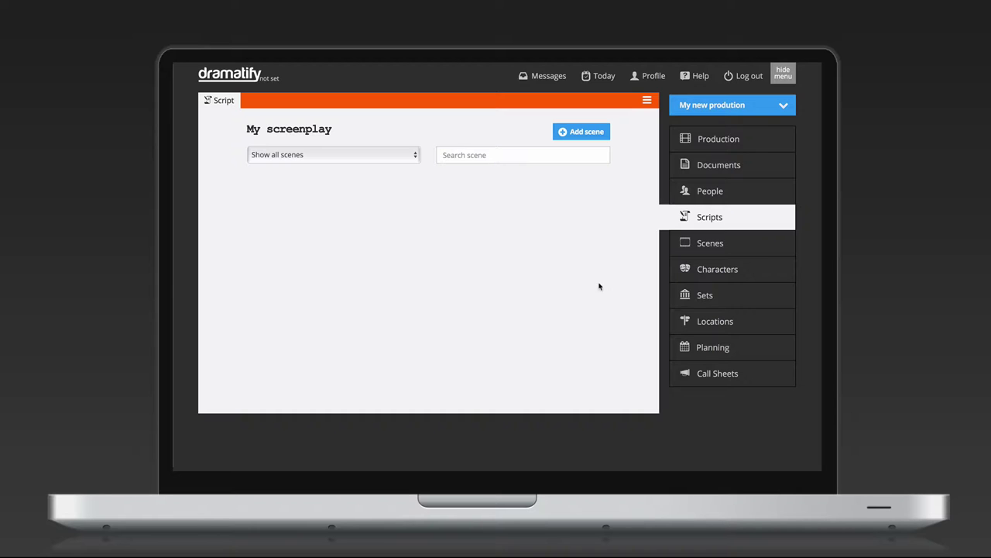
# - Open the Add scene editor for My screenplay
pyautogui.click(580, 132)
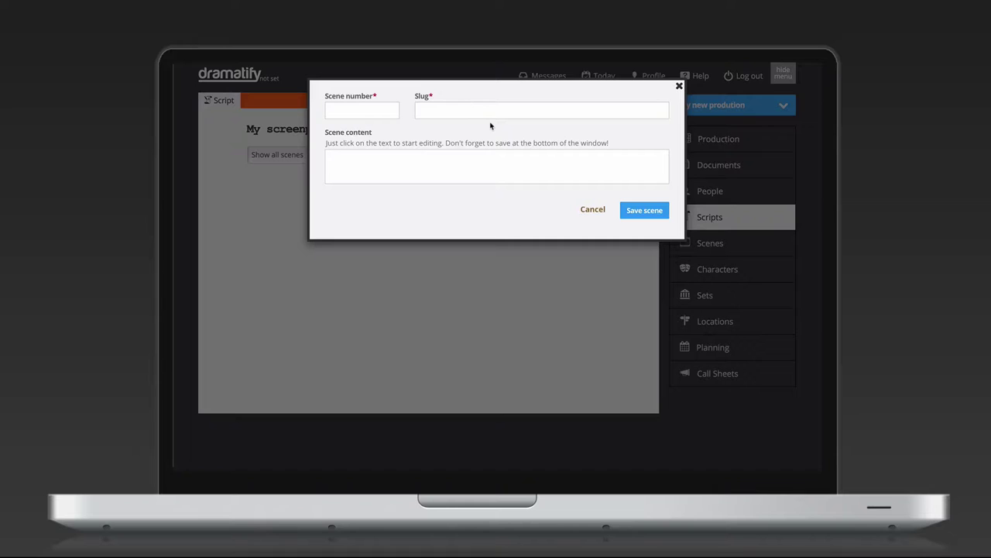
# - Enter scene number 1 with slug 'EXT. THE FIRST SCENE - DAY'
pyautogui.click(379, 109)
pyautogui.write('1')
pyautogui.press('Tab')
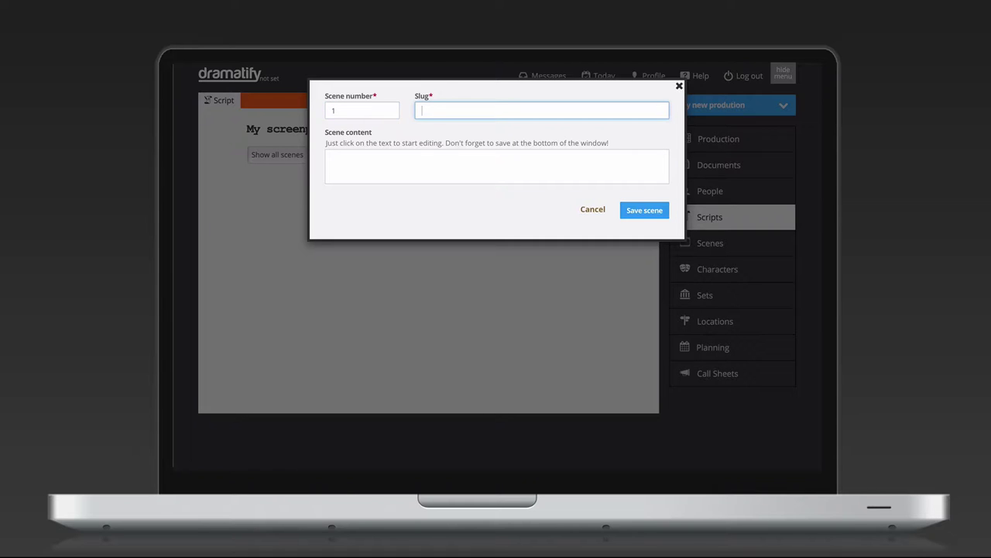
pyautogui.write('EXT. THE FIRST SCENE - DAY')
pyautogui.press('Tab')
# - Write the action 'This is the action.', the DRAMATIFY cue and the line 'THIS IS DIALOGUE'
pyautogui.write('This is the action.')
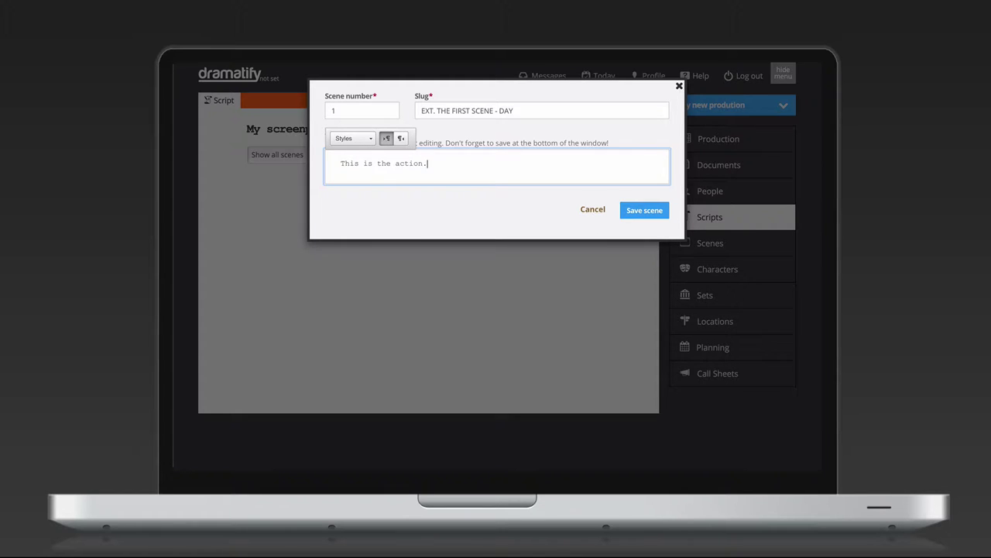
pyautogui.press('Return')
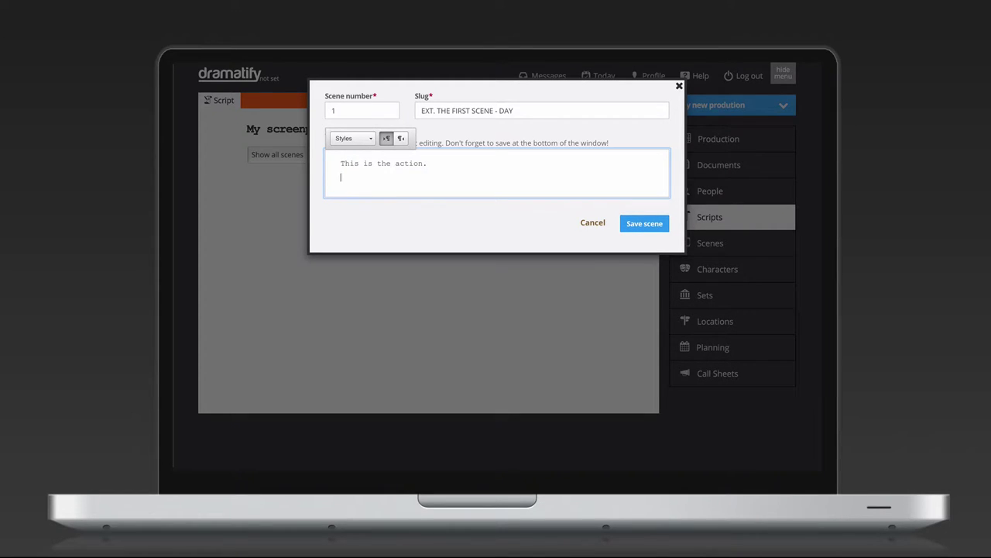
pyautogui.write('DRAMATIFY')
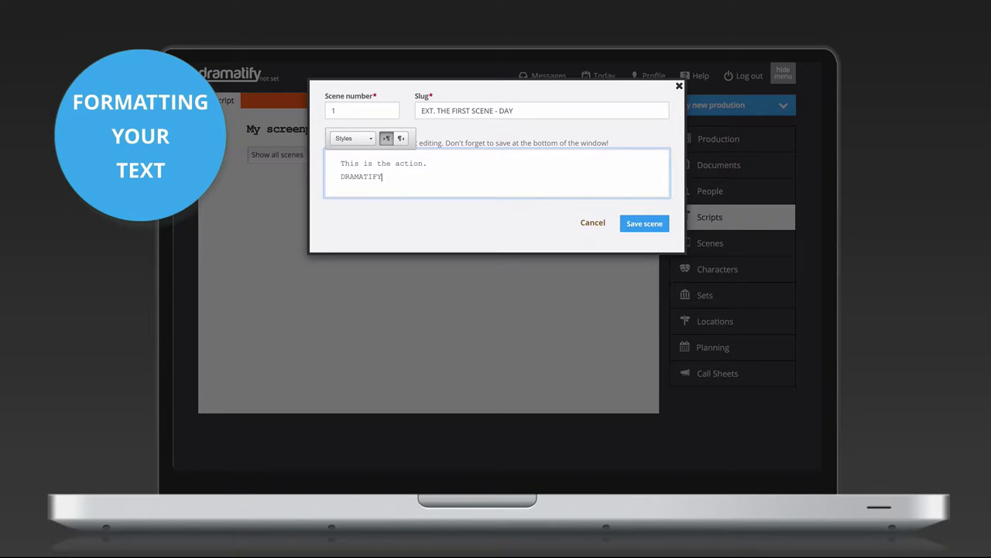
pyautogui.moveTo(384, 178); pyautogui.dragTo(338, 177)
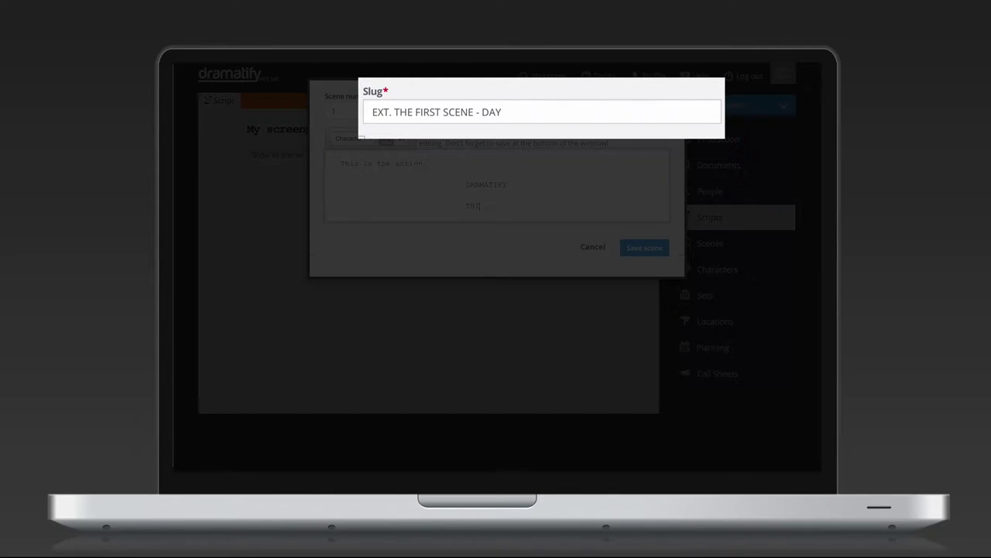
pyautogui.write('TRI')
pyautogui.press('BackSpace')
pyautogui.press('BackSpace')
pyautogui.write('HIS IS DIALOGUE')
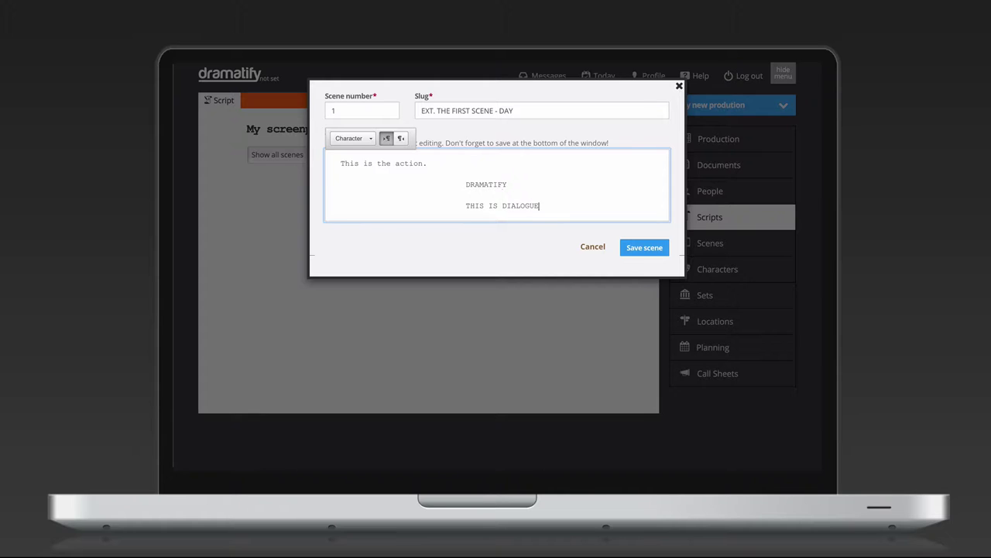
# - Style the THIS IS DIALOGUE line as Dialogue, add '!', and save scene 1
pyautogui.moveTo(541, 205); pyautogui.dragTo(465, 205)
pyautogui.click(369, 138)
pyautogui.click(360, 193)
pyautogui.click(525, 199)
pyautogui.write('!')
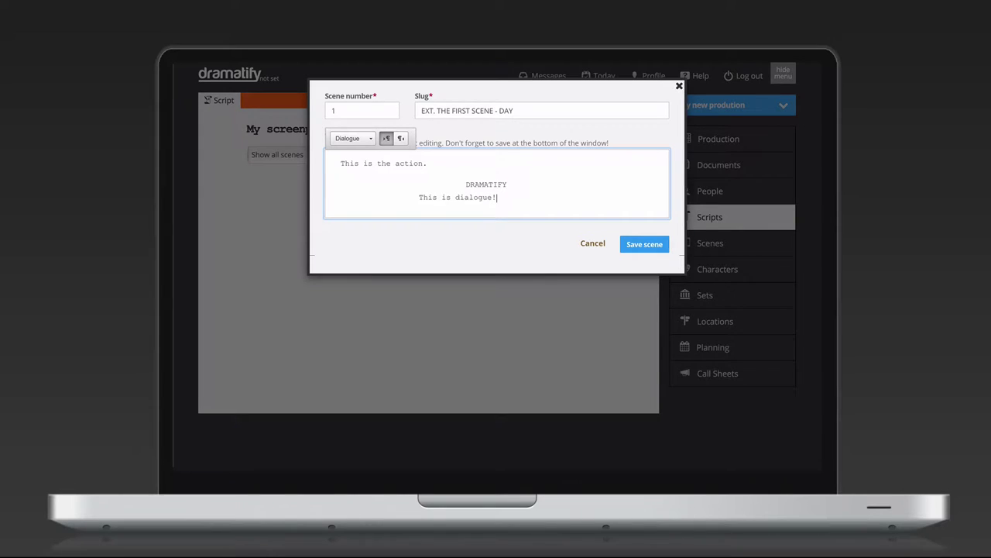
pyautogui.click(639, 244)
pyautogui.click(581, 131)
# - Enter scene 2 with slug 'INT. WRITING IN AN RTL LANGUAGE' and switch content to right-to-left
pyautogui.write('2')
pyautogui.press('Tab')
pyautogui.write('INT. WRITING IN AN ')
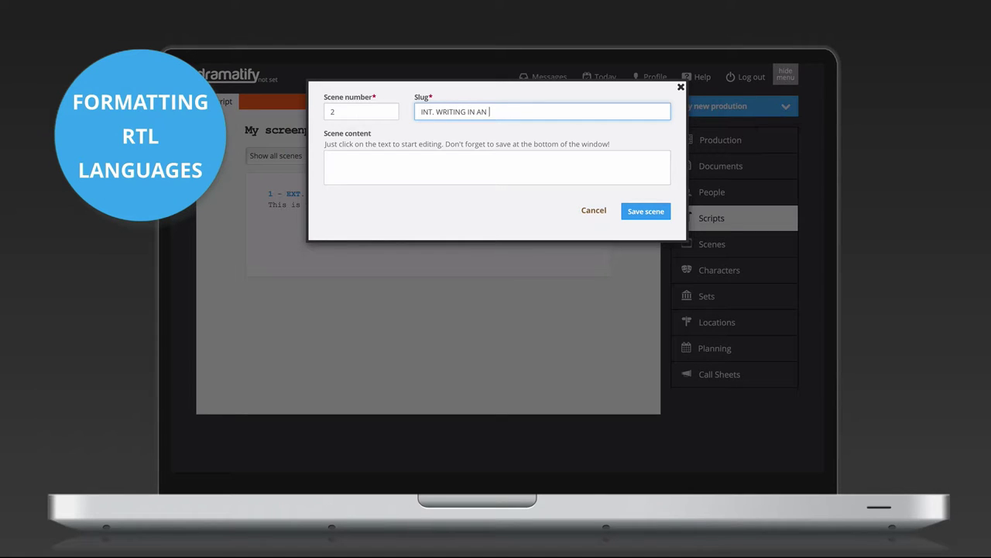
pyautogui.write('RTL LANGUAGE')
pyautogui.click(325, 155)
pyautogui.click(403, 142)
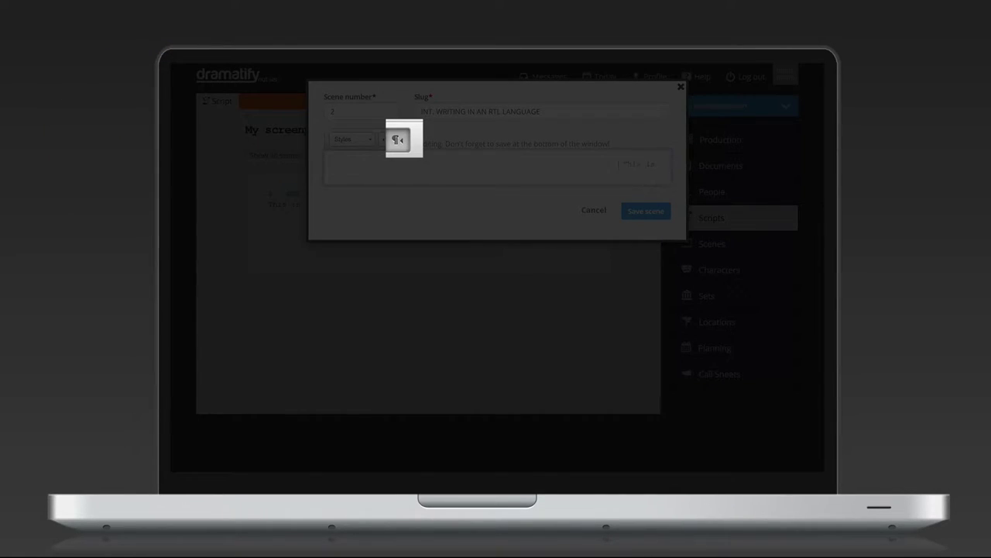
# - Type the lines 'This is how you write in RTL languages', 'Character' and 'dialogue'
pyautogui.write('This is how you write in')
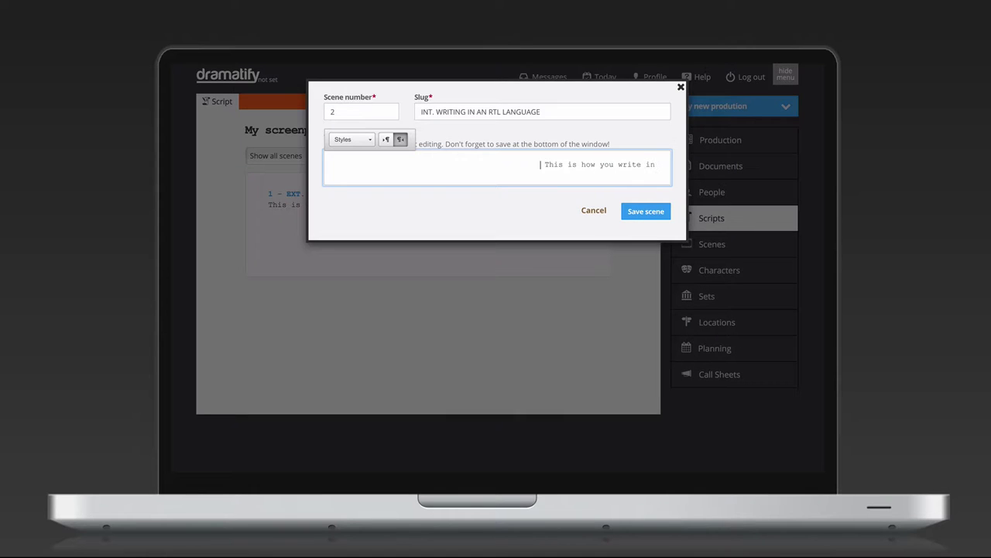
pyautogui.write(' RTL languages')
pyautogui.press('Return')
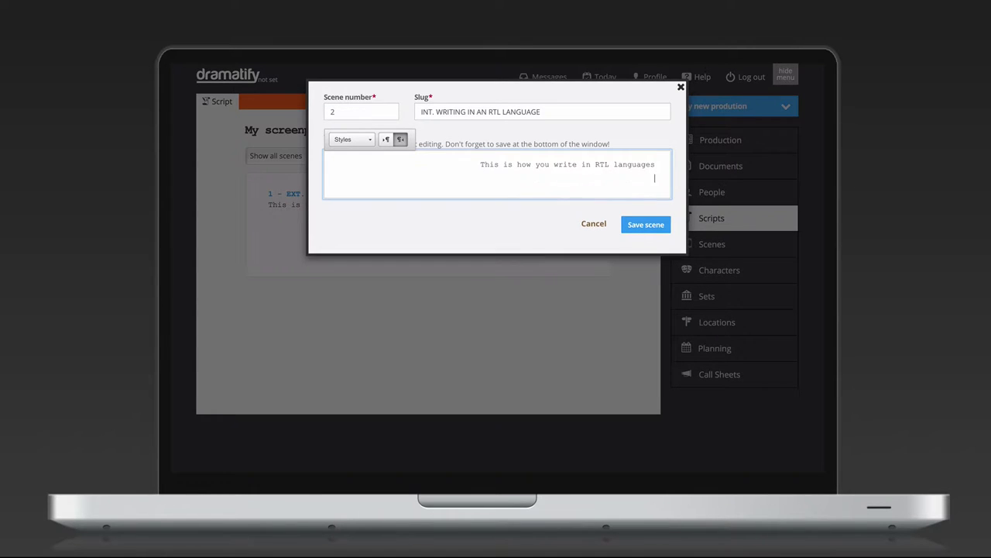
pyautogui.write('Character')
pyautogui.press('Return')
pyautogui.write('dialogue')
# - Style the lines as Character and Dialogue, then save scene 2
pyautogui.press('Up')
pyautogui.press('Home')
pyautogui.hotkey('shift', 'End')
pyautogui.click(362, 139)
pyautogui.click(361, 180)
pyautogui.doubleClick(639, 193)
pyautogui.click(352, 138)
pyautogui.click(361, 193)
pyautogui.click(654, 243)
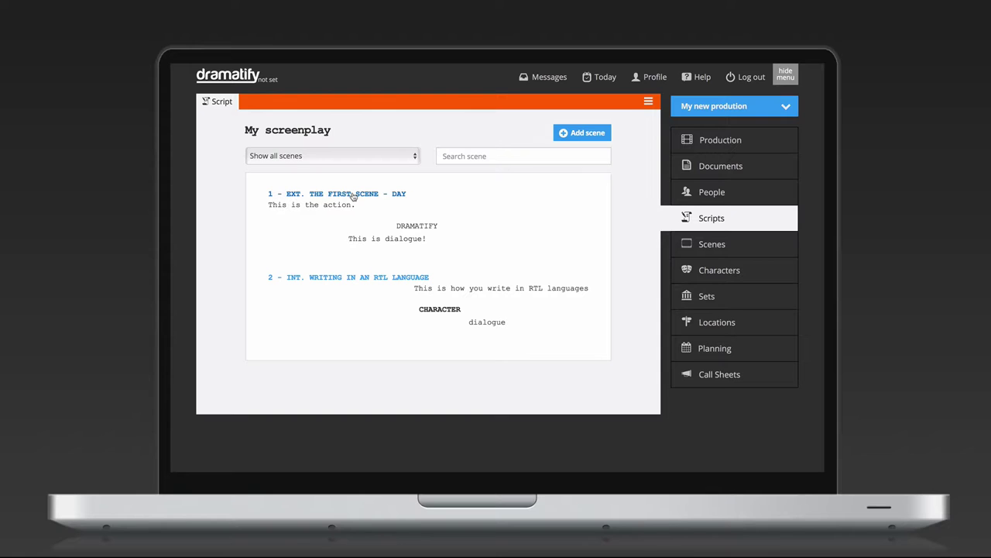
# - Insert '(ADDING A PARANTHESIS)' as a Parenthetical under DRAMATIFY and save it as a new revision
pyautogui.click(352, 195)
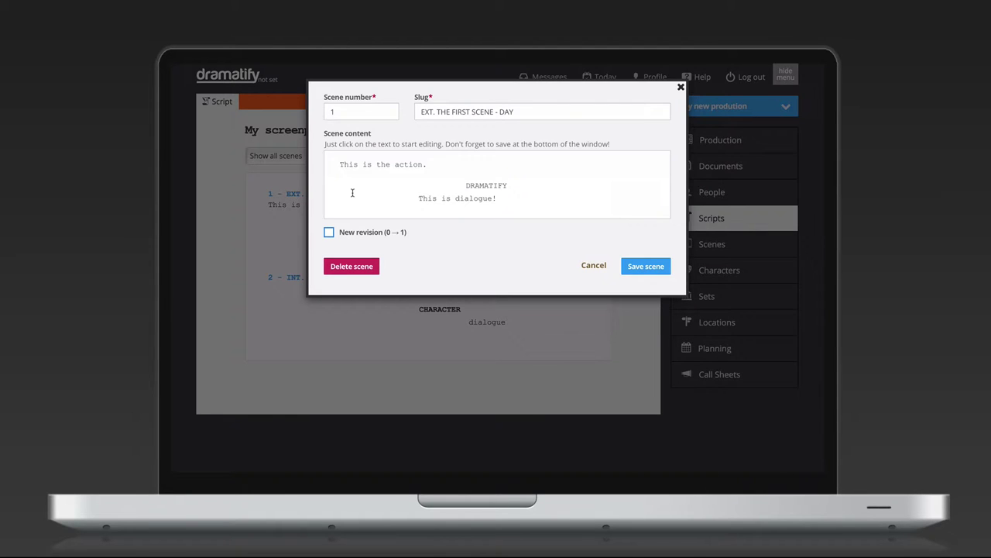
pyautogui.click(367, 165)
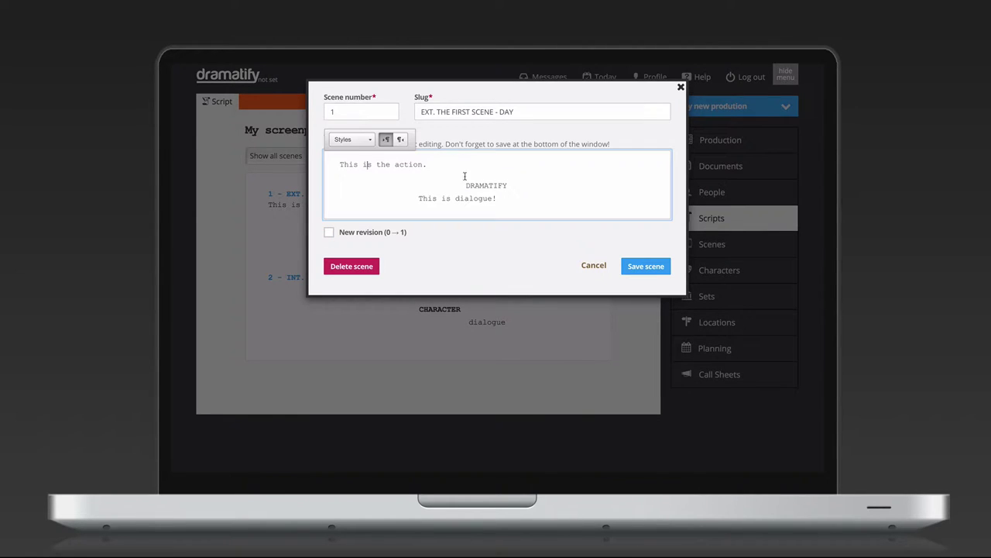
pyautogui.click(508, 186)
pyautogui.press('Return')
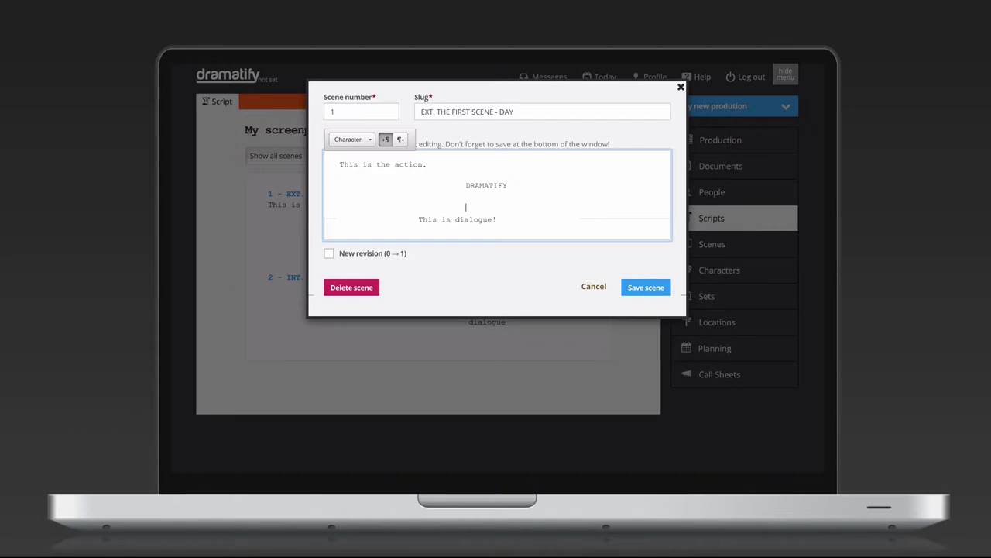
pyautogui.write('(ADDING A PARANTHESIS)')
pyautogui.moveTo(568, 206); pyautogui.dragTo(465, 206)
pyautogui.click(353, 139)
pyautogui.click(362, 219)
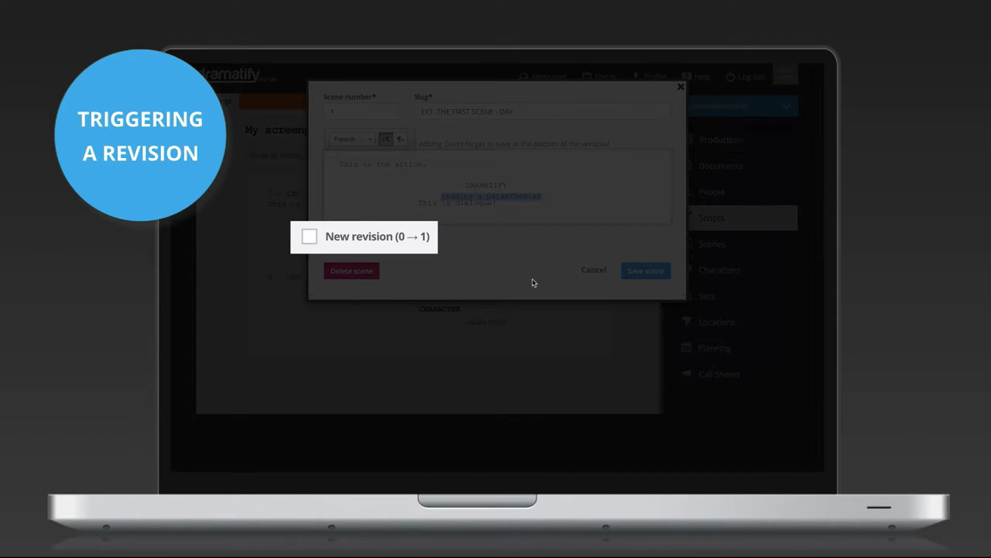
pyautogui.click(310, 237)
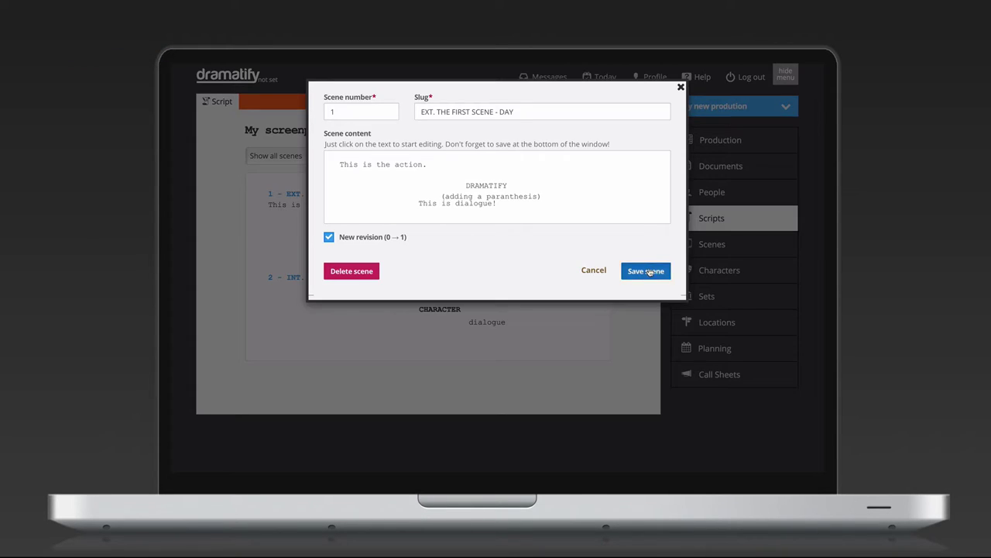
pyautogui.click(649, 270)
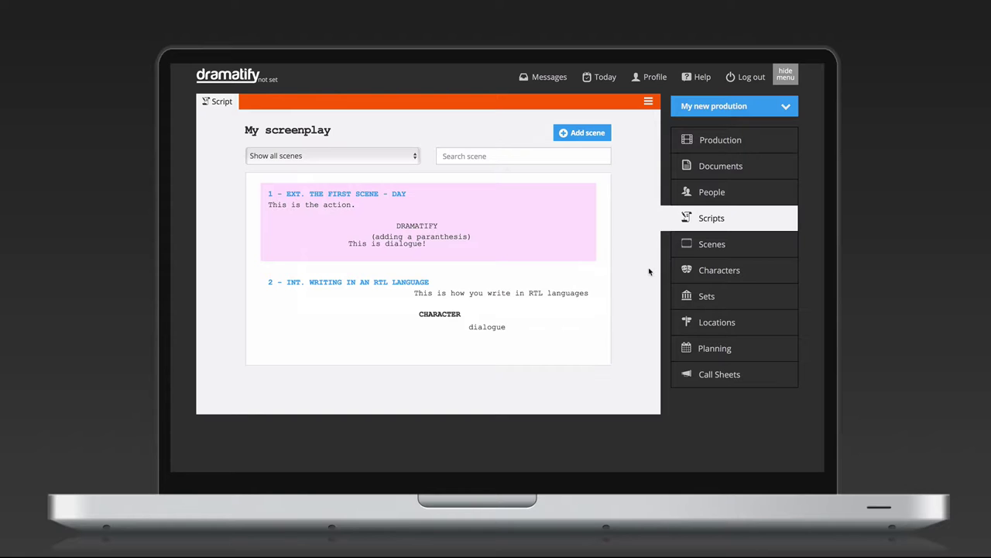
# - Change scene 1's slug to DELETED SCENE, delete all its content, and save
pyautogui.click(388, 194)
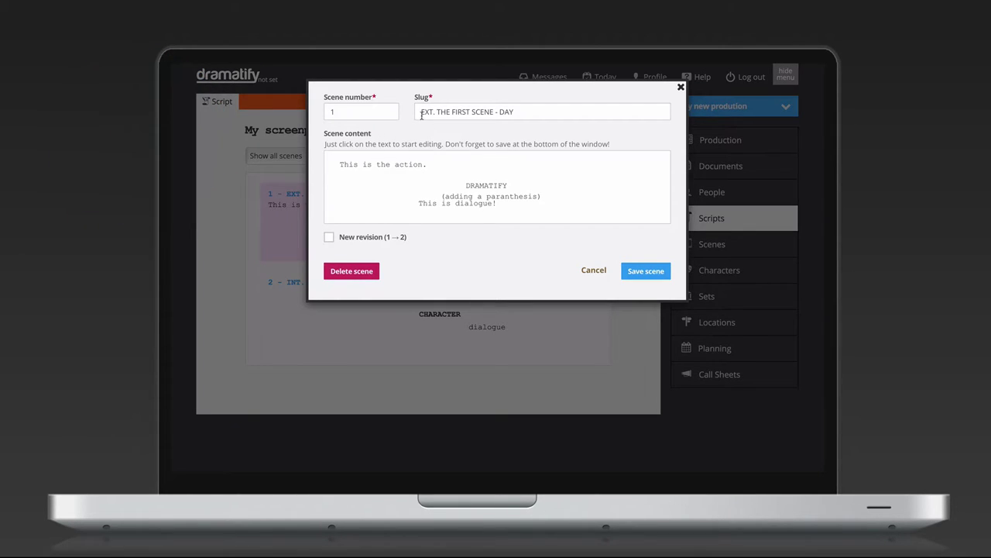
pyautogui.click(427, 113)
pyautogui.moveTo(427, 114); pyautogui.dragTo(556, 113)
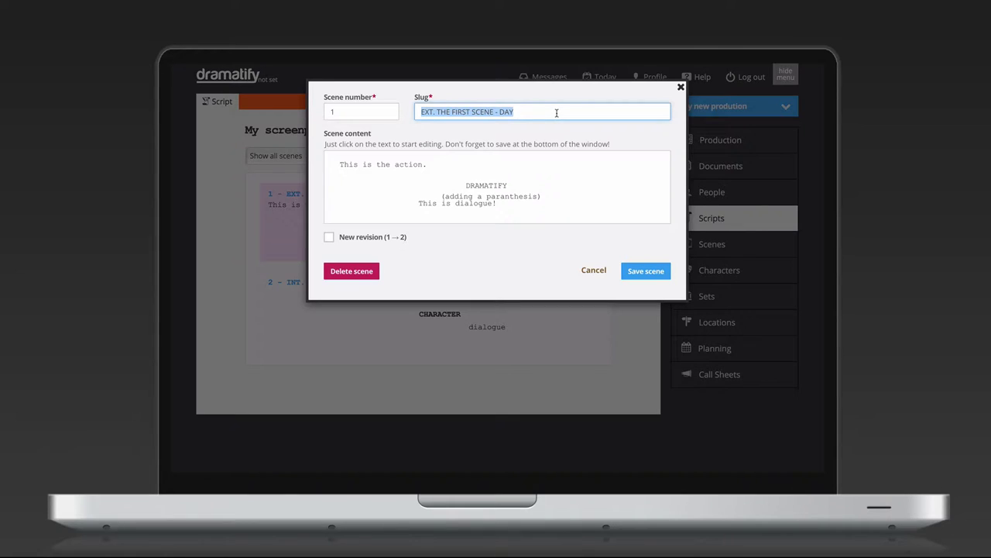
pyautogui.write('DELETED')
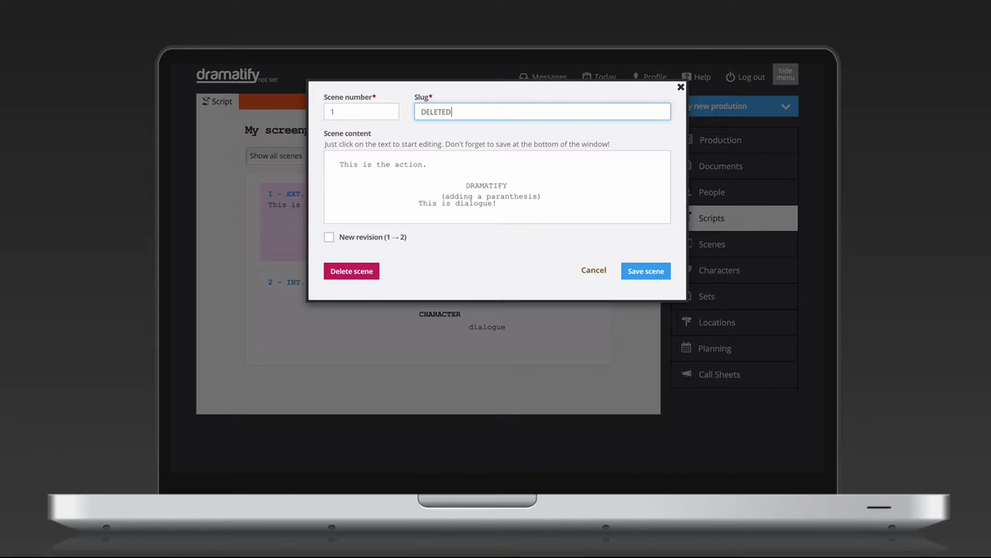
pyautogui.write(' SCENE')
pyautogui.moveTo(340, 164); pyautogui.dragTo(569, 209)
pyautogui.press('BackSpace')
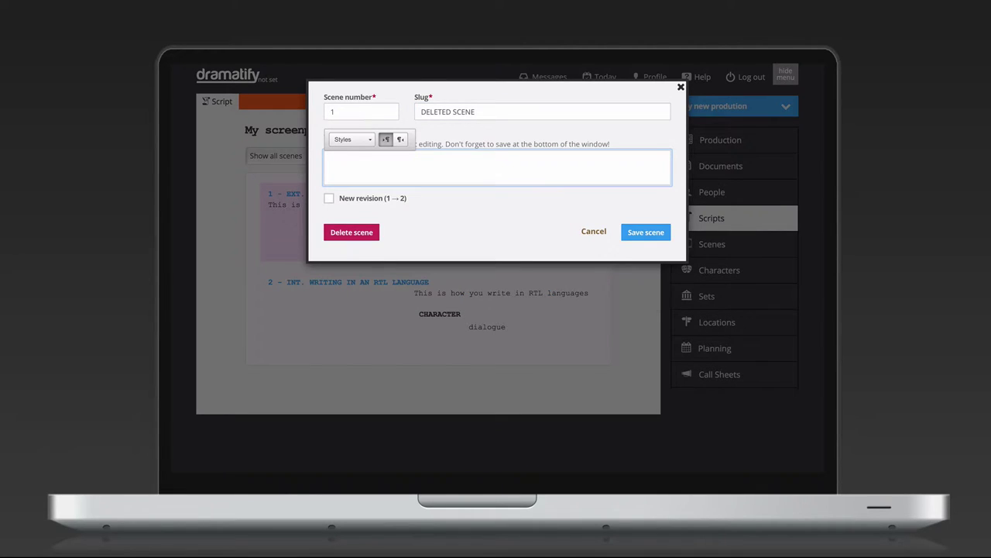
pyautogui.click(655, 232)
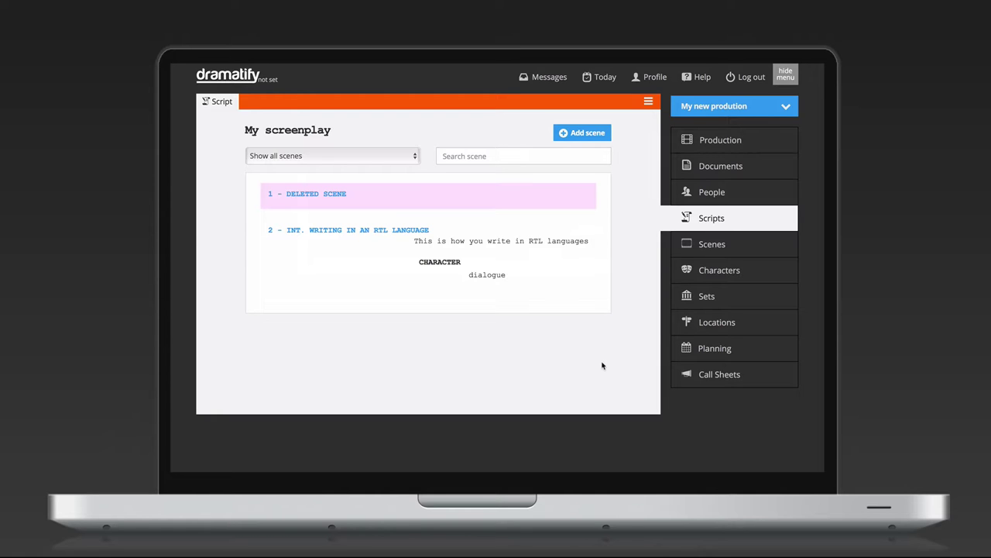
# - Open the Edit script form for My screenplay from the script's options menu
pyautogui.click(648, 101)
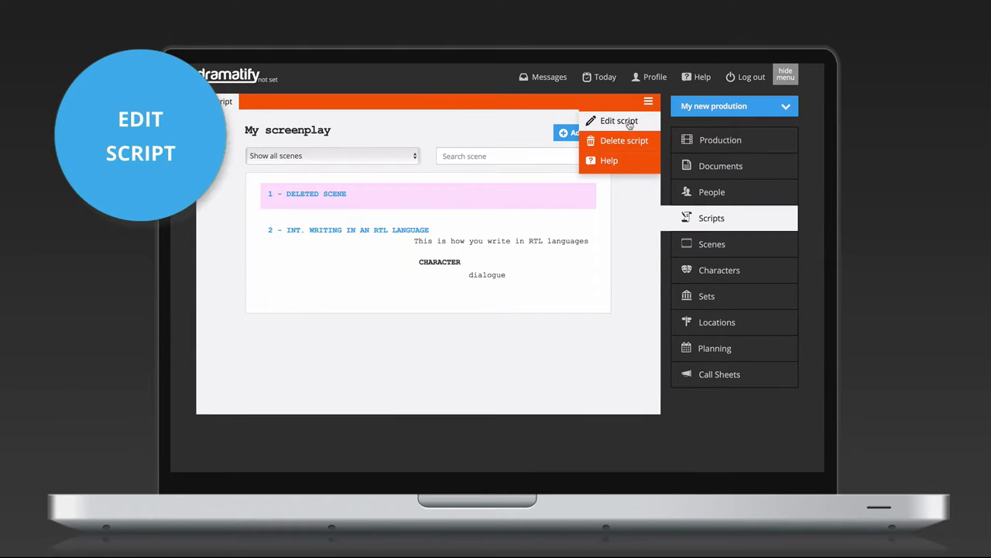
pyautogui.click(629, 125)
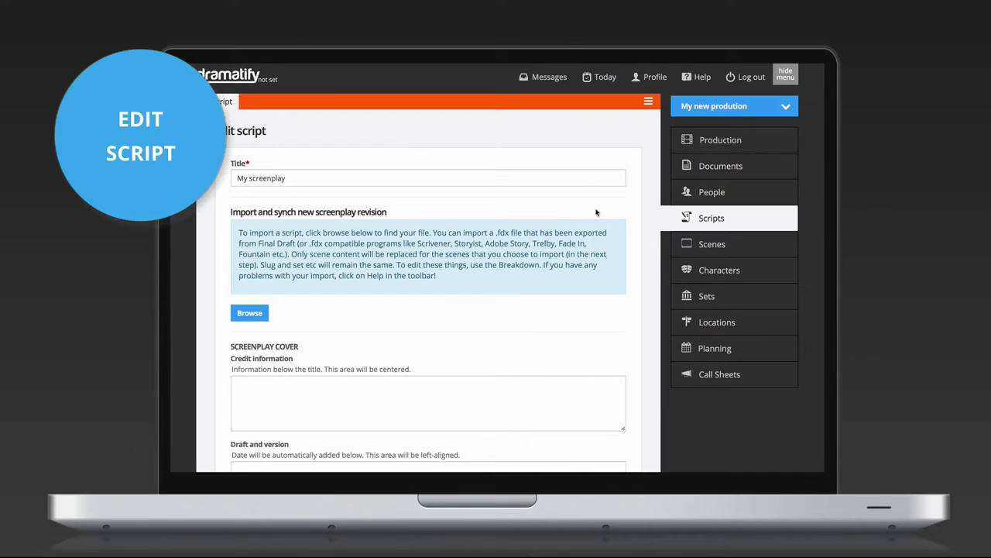
# - Select the script title text and scroll down the Edit script form to the footer fields
pyautogui.moveTo(327, 177); pyautogui.dragTo(238, 177)
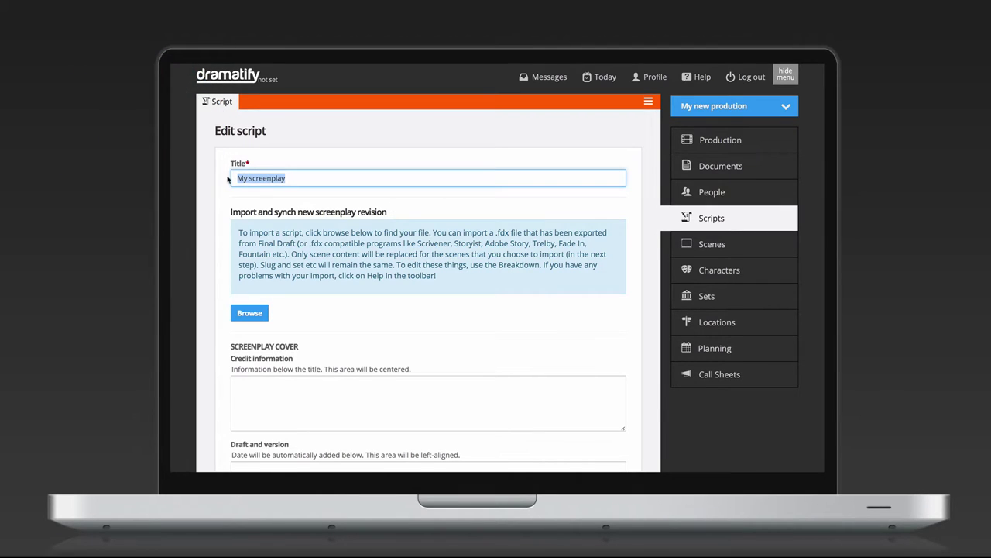
pyautogui.scroll(-2, 367, 318)
pyautogui.scroll(-5, 367, 318)
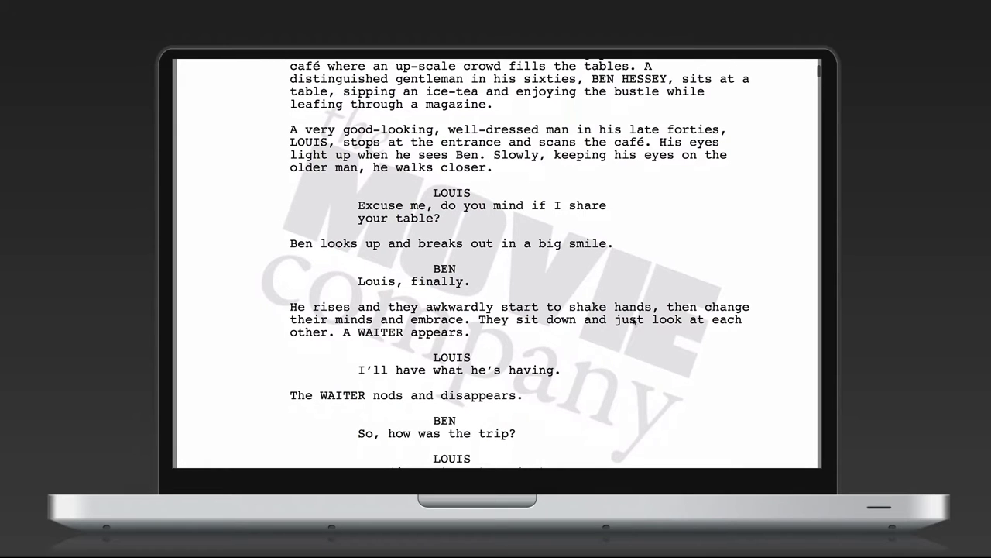
# - Scroll through the printed screenplay to its footer and page 2
pyautogui.scroll(-6, 633, 321)
pyautogui.scroll(-4, 634, 322)
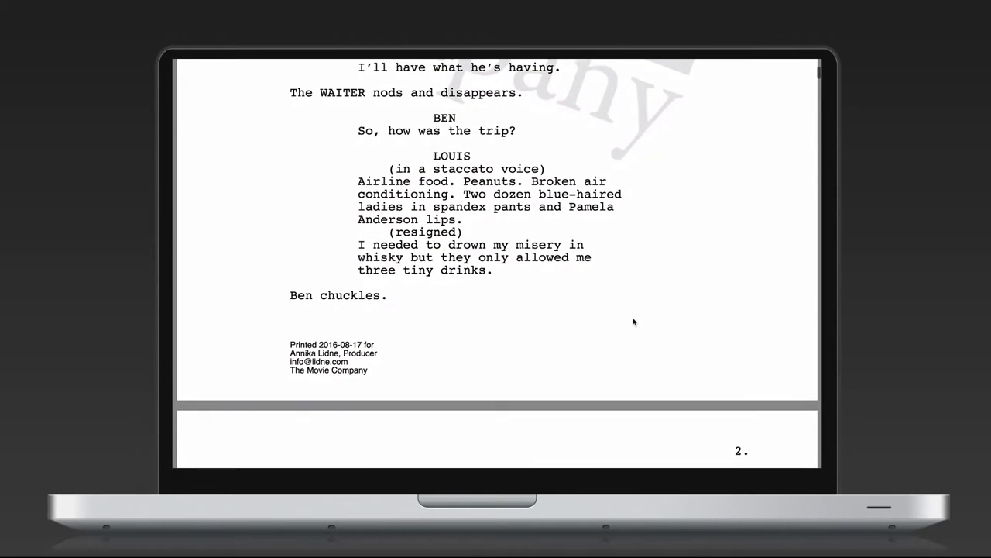
pyautogui.scroll(-2, 634, 321)
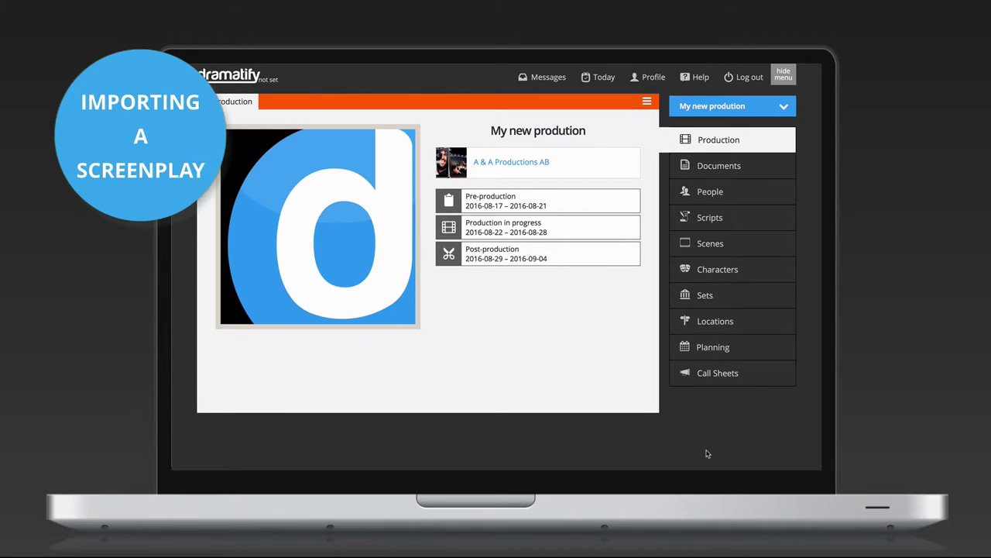
# - Start a new screenplay in Scripts titled 'My new screenplay'
pyautogui.click(707, 219)
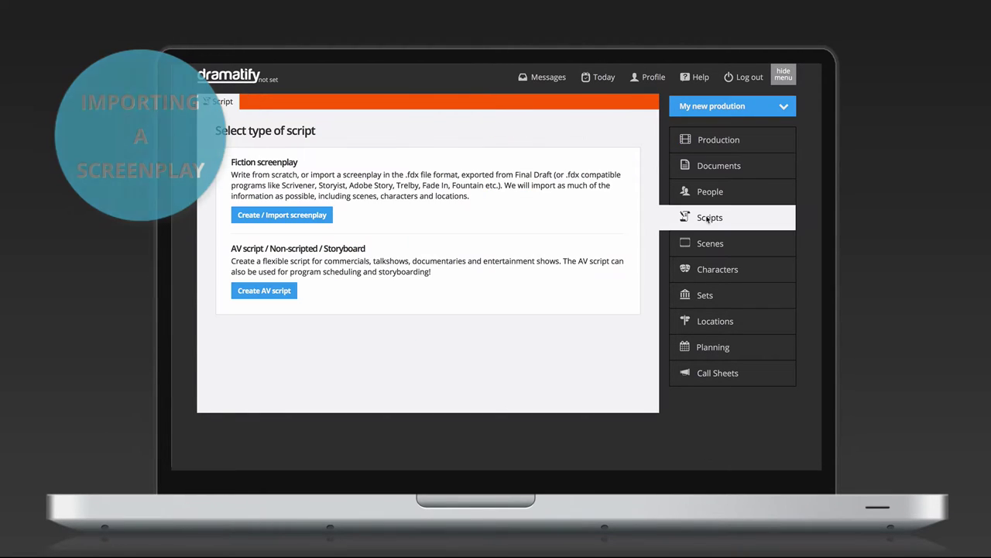
pyautogui.click(315, 216)
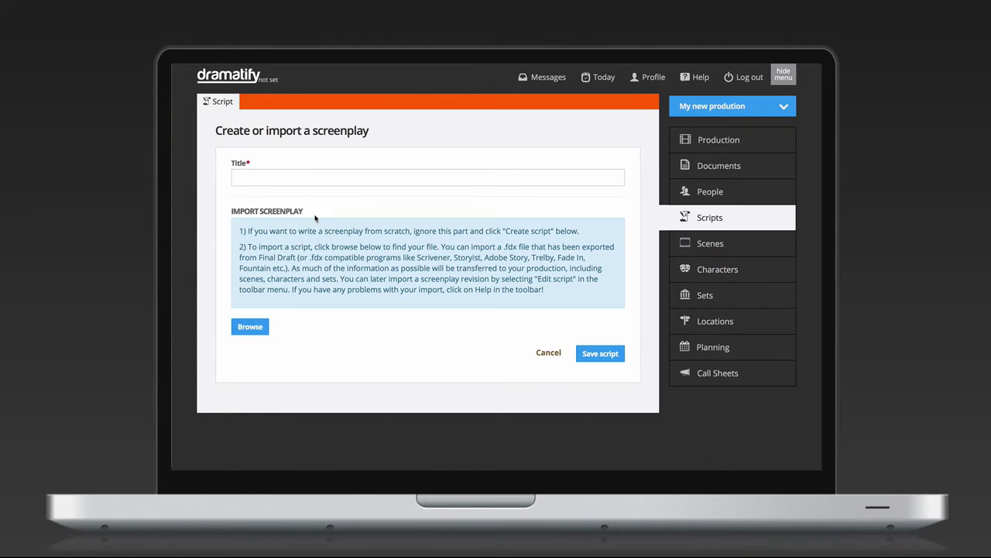
pyautogui.click(297, 179)
pyautogui.write('My new screenplay')
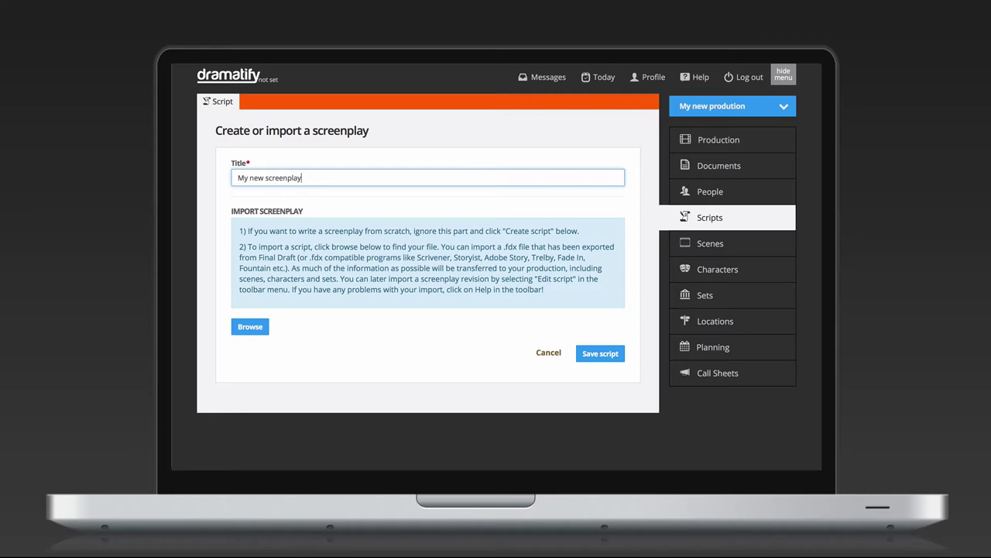
# - Attach the .fdx screenplay file, save the script, and start the import
pyautogui.click(249, 327)
pyautogui.click(455, 124)
pyautogui.doubleClick(455, 124)
pyautogui.click(599, 372)
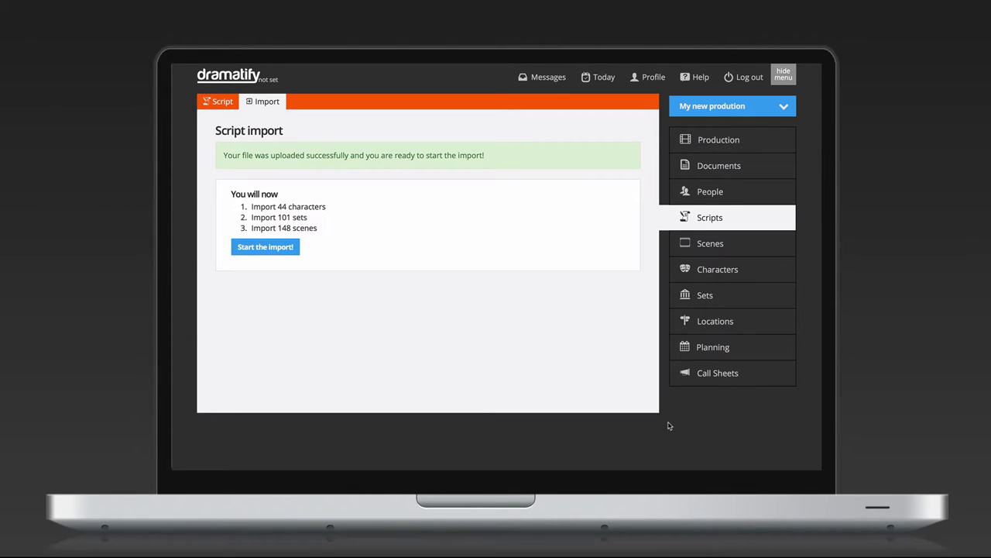
pyautogui.click(265, 248)
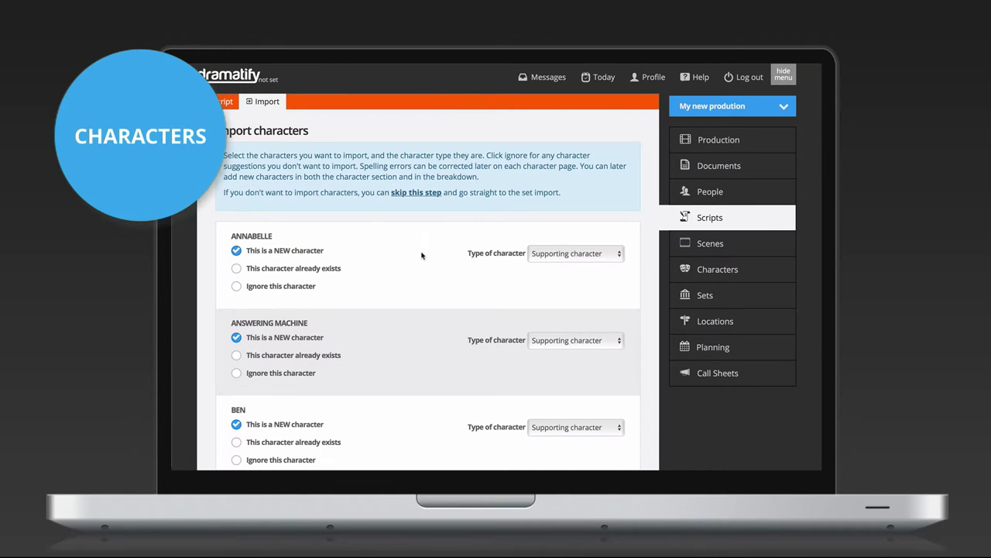
# - Set ANSWERING MACHINE as Speaker voice and BEN as Main character
pyautogui.scroll(-2, 446, 322)
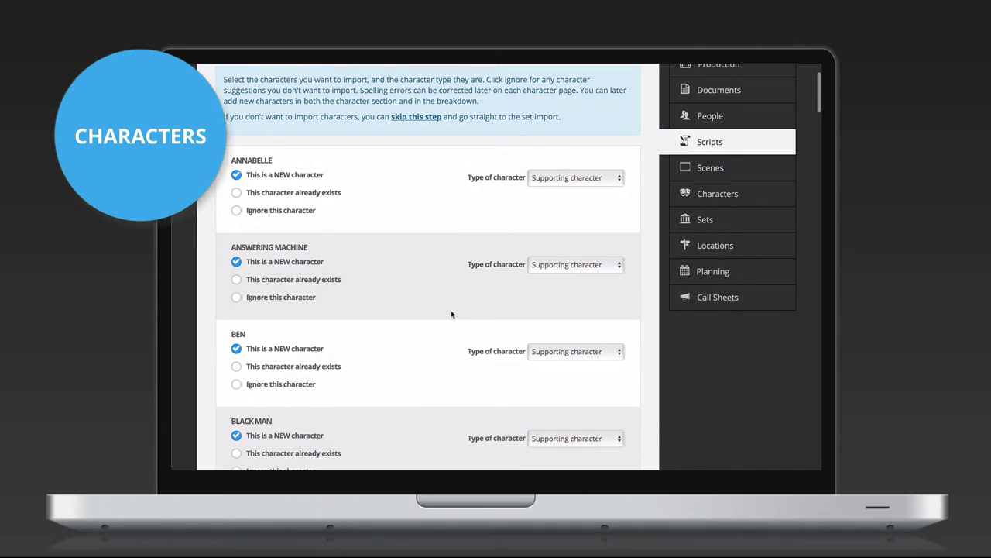
pyautogui.click(546, 267)
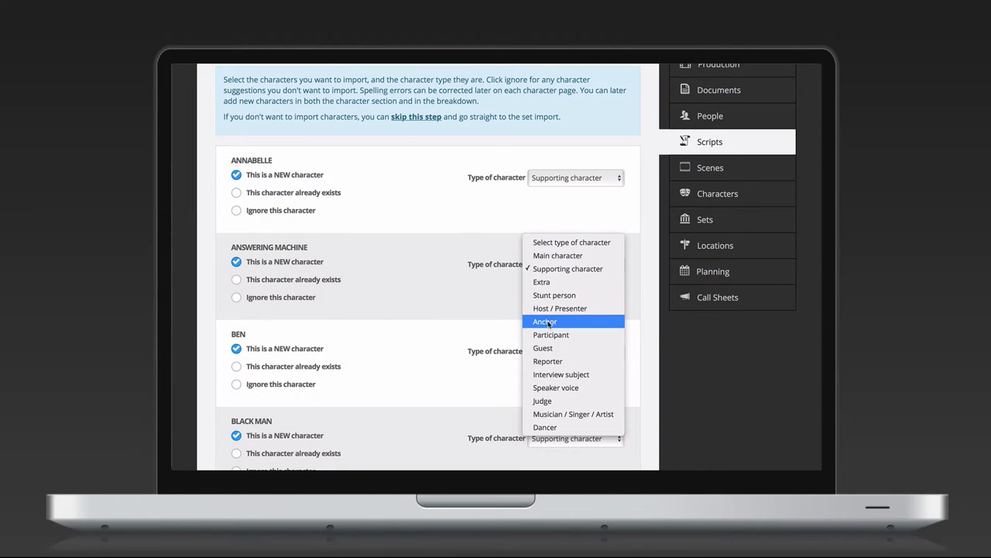
pyautogui.click(548, 391)
pyautogui.scroll(-3, 407, 389)
pyautogui.click(549, 232)
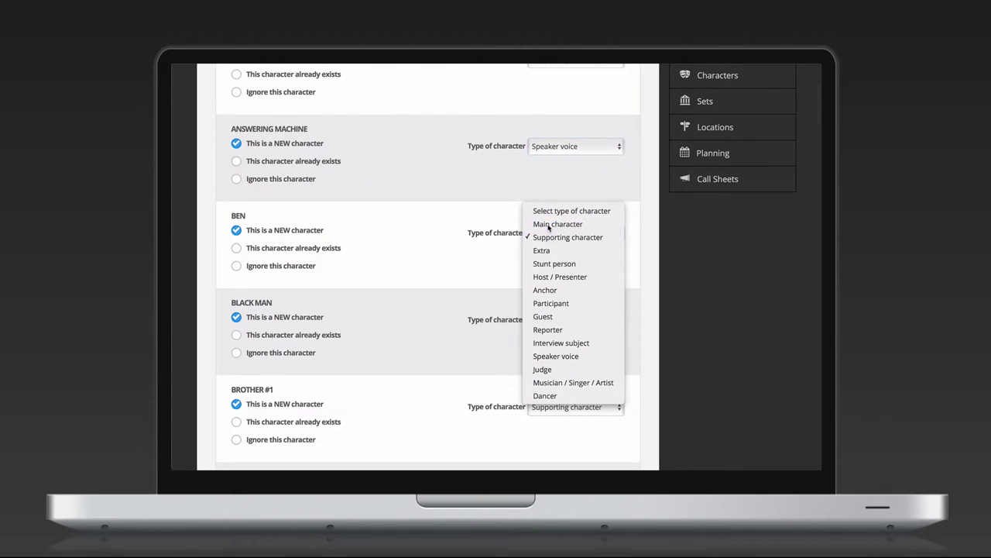
pyautogui.click(550, 224)
# - Set BLACK MAN and BROTHER #1, #2 and #3 as Extras
pyautogui.scroll(-2, 430, 347)
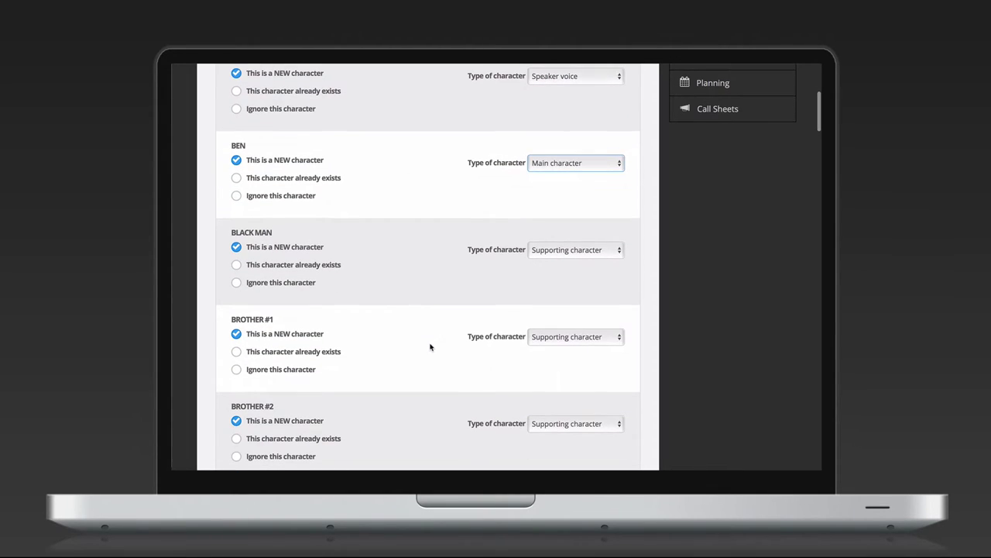
pyautogui.click(564, 251)
pyautogui.click(551, 266)
pyautogui.scroll(-3, 429, 372)
pyautogui.click(549, 236)
pyautogui.click(548, 253)
pyautogui.click(554, 326)
pyautogui.click(554, 338)
pyautogui.scroll(-3, 559, 310)
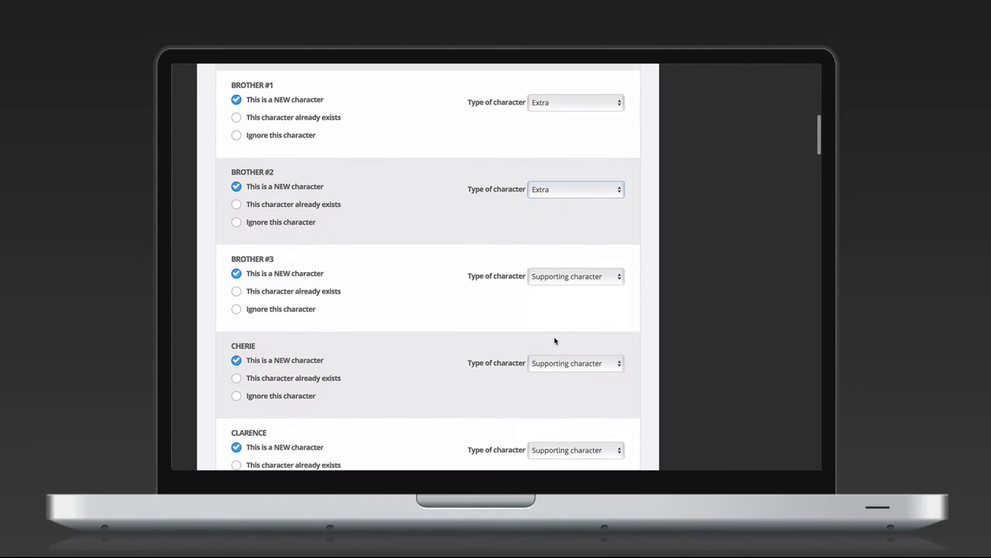
pyautogui.click(560, 276)
pyautogui.click(563, 287)
# - Set First Murderer and Head Receptionist as Extras
pyautogui.scroll(-2, 562, 291)
pyautogui.scroll(-3, 541, 344)
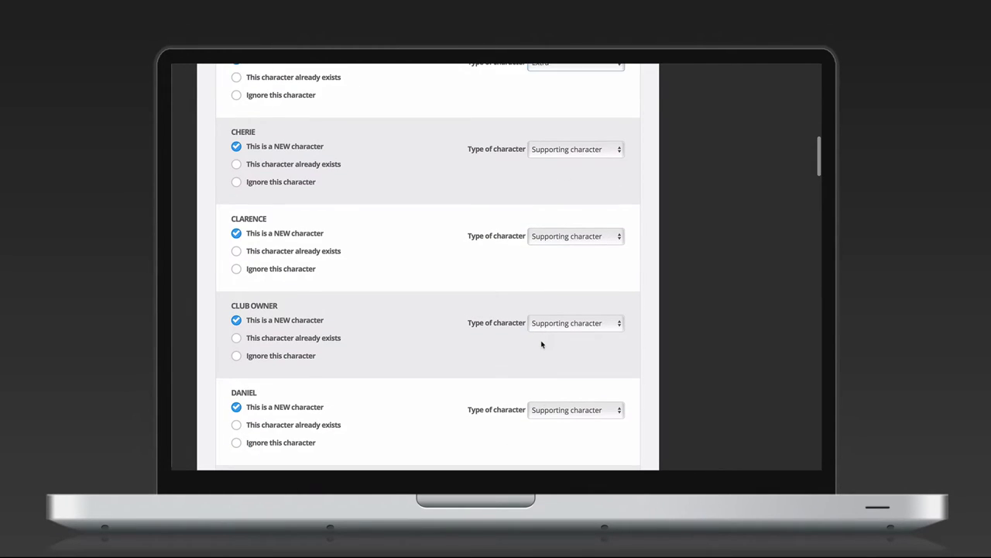
pyautogui.scroll(-2, 541, 343)
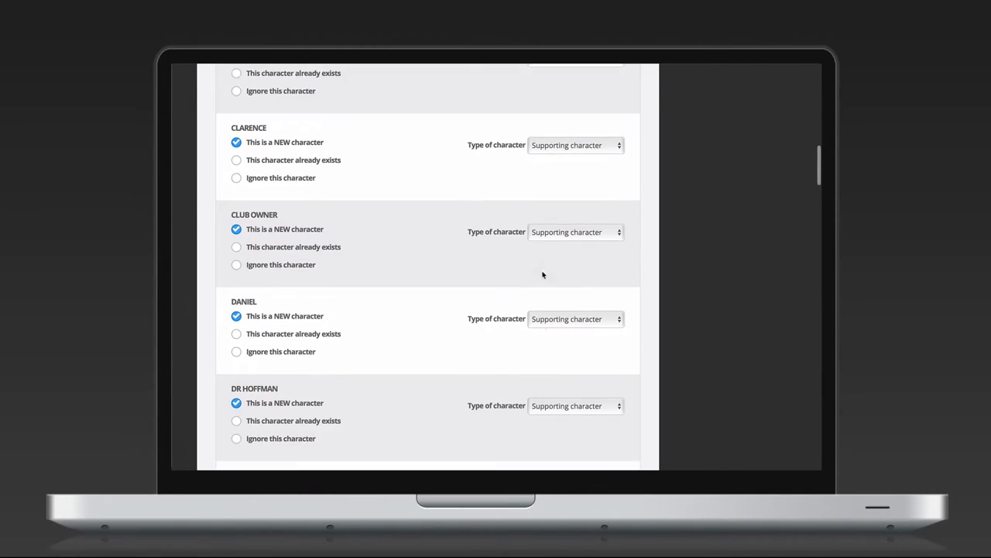
pyautogui.scroll(-2, 546, 245)
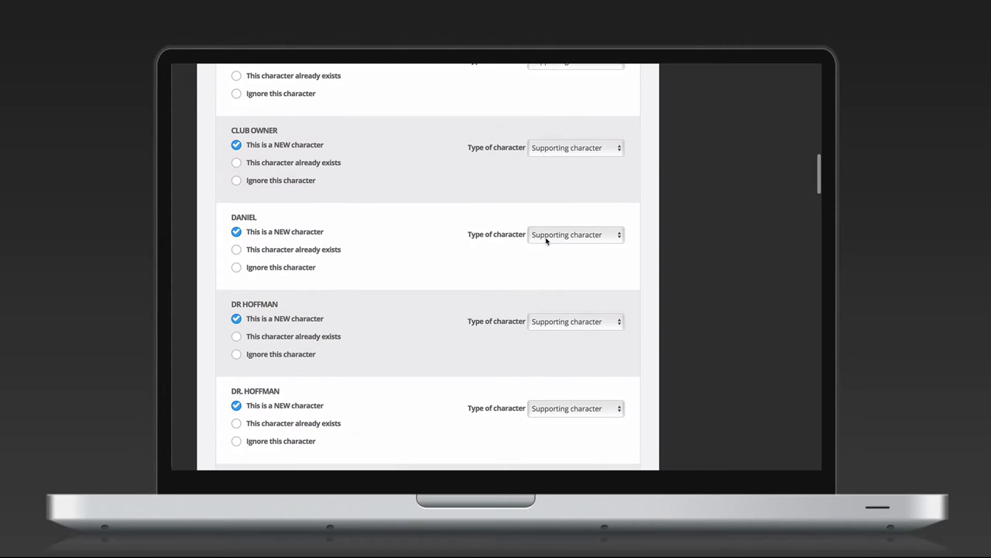
pyautogui.scroll(-2, 539, 273)
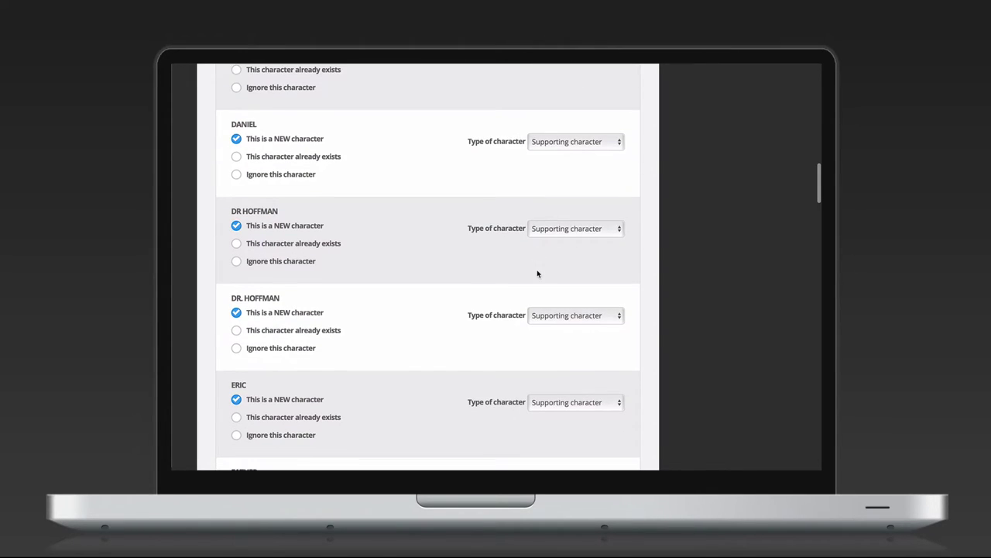
pyautogui.scroll(-4, 539, 274)
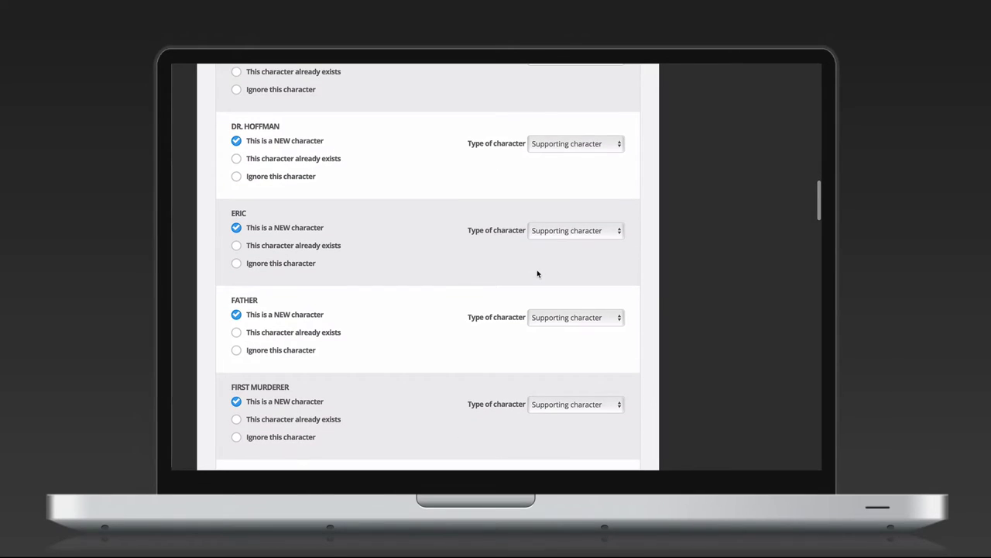
pyautogui.scroll(-1, 539, 273)
pyautogui.click(545, 281)
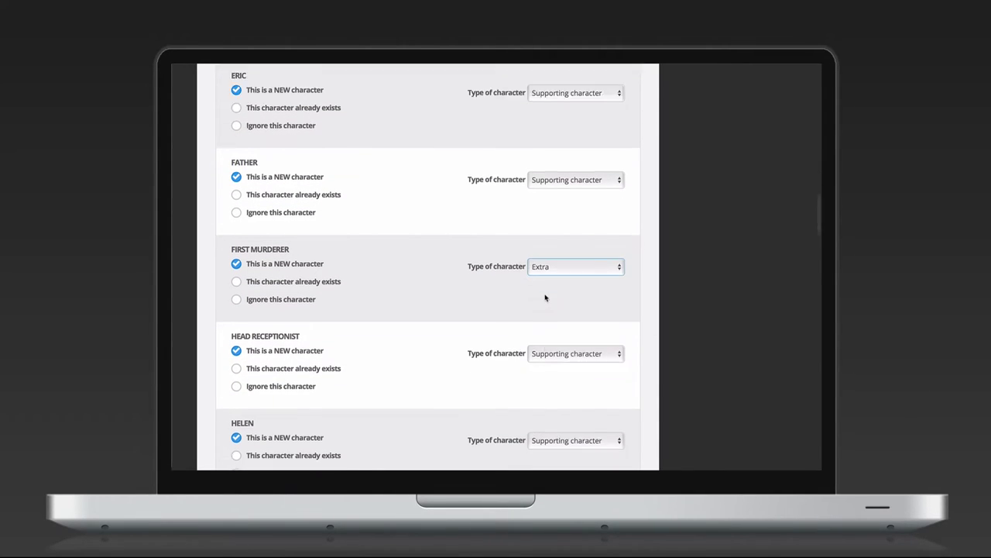
pyautogui.click(542, 297)
pyautogui.scroll(-3, 547, 297)
pyautogui.click(553, 256)
pyautogui.click(553, 267)
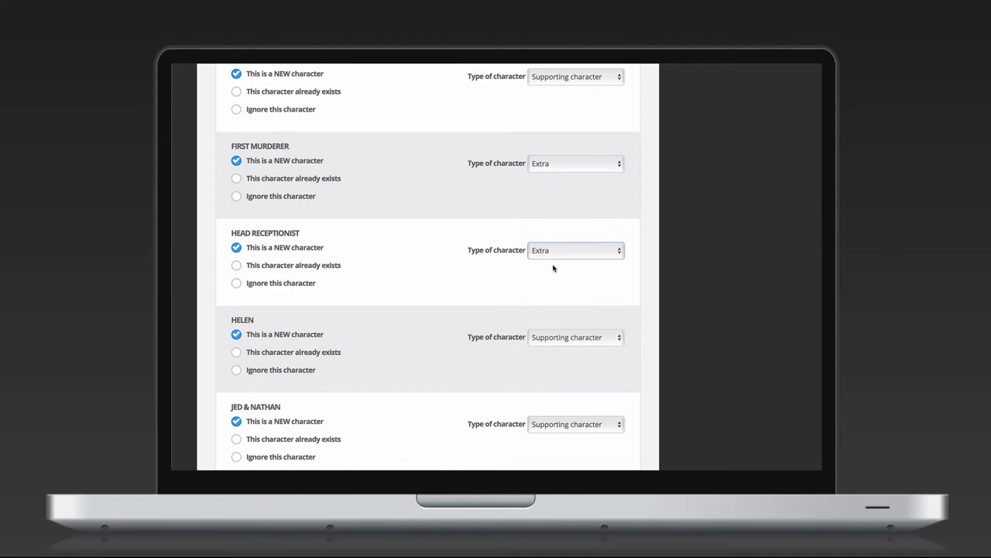
# - Make Jed & Nathan an Extra and John a Main character
pyautogui.scroll(-4, 553, 268)
pyautogui.scroll(-1, 553, 268)
pyautogui.click(568, 218)
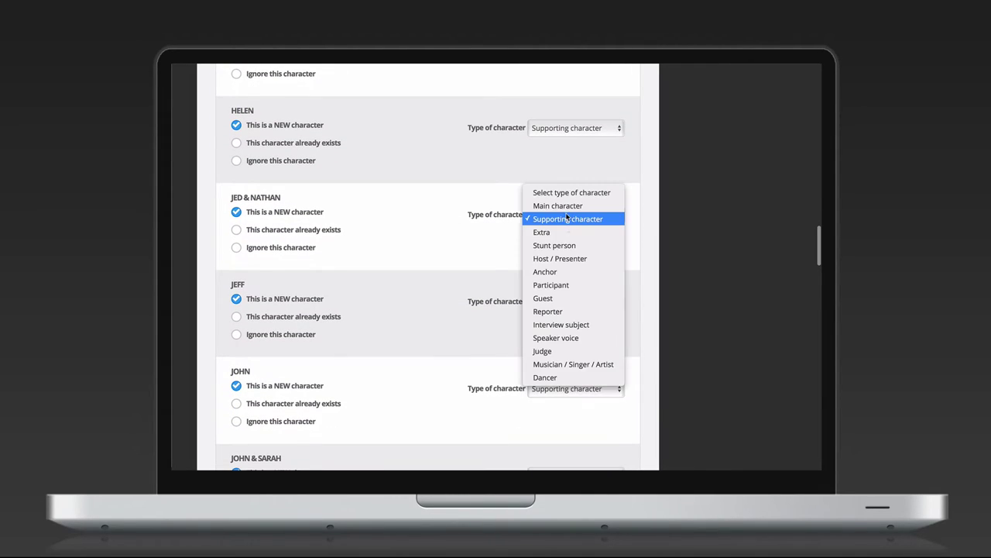
pyautogui.click(566, 231)
pyautogui.scroll(-4, 566, 232)
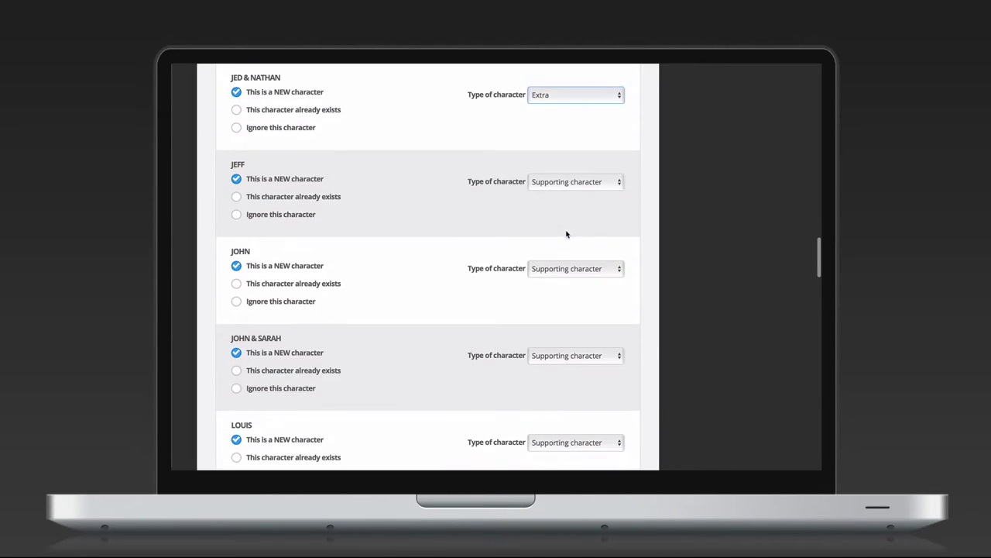
pyautogui.click(567, 217)
pyautogui.click(568, 210)
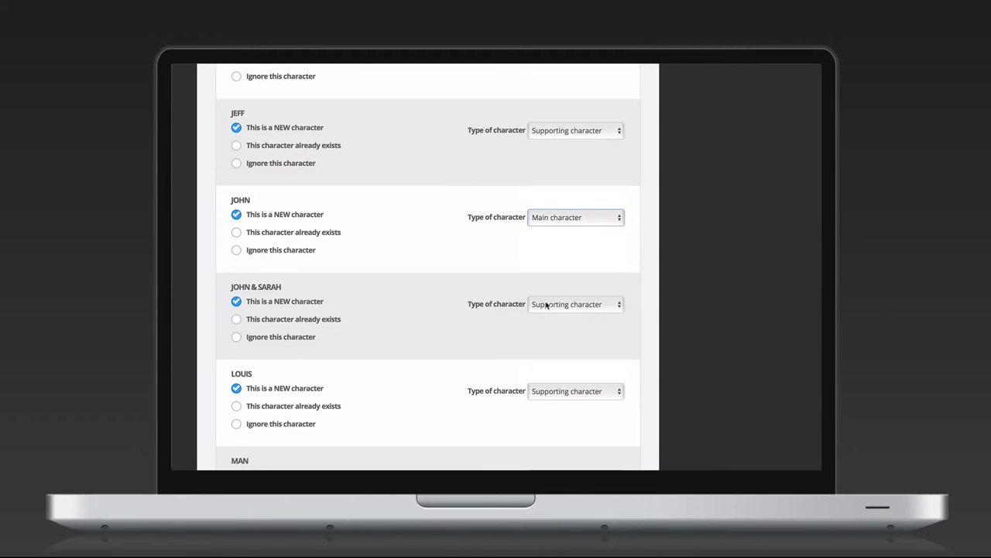
# - Tick 'Ignore this character' for John & Sarah and Wayne & Mary
pyautogui.scroll(-2, 547, 305)
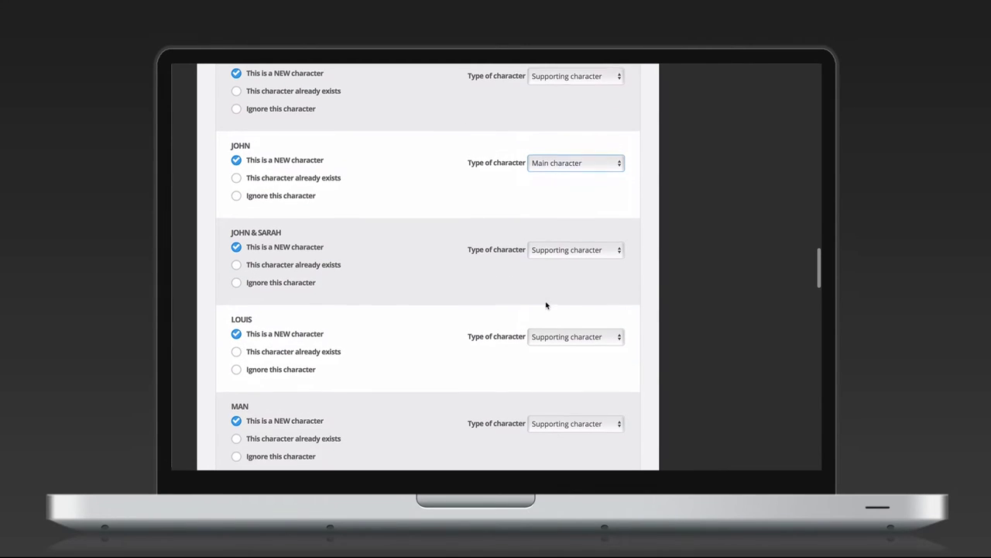
pyautogui.click(237, 282)
pyautogui.scroll(-2, 363, 355)
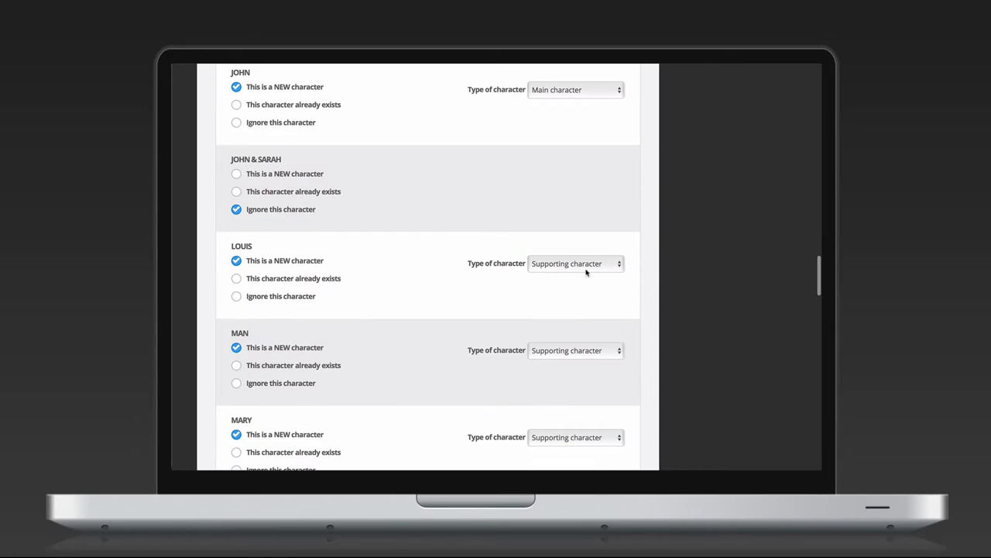
pyautogui.scroll(-8, 475, 359)
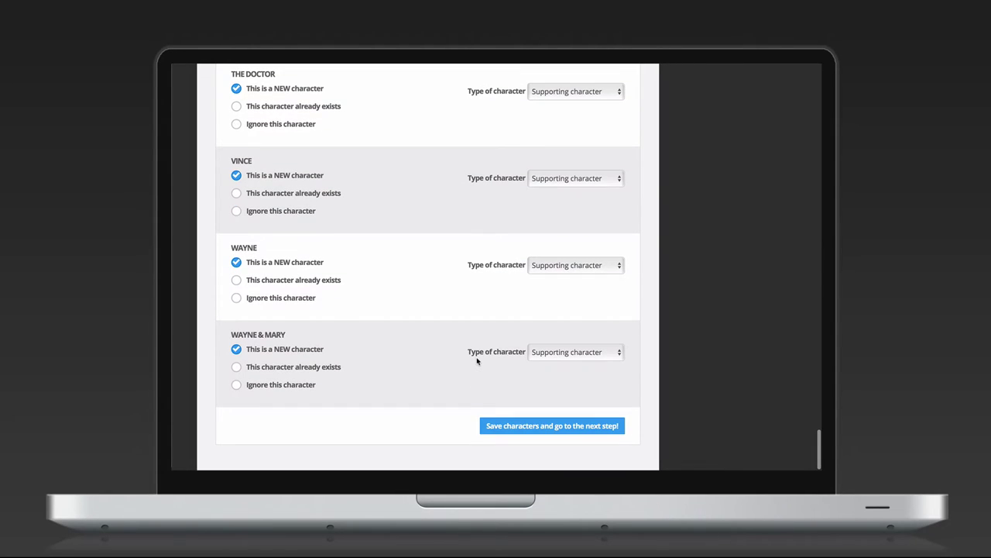
pyautogui.click(236, 384)
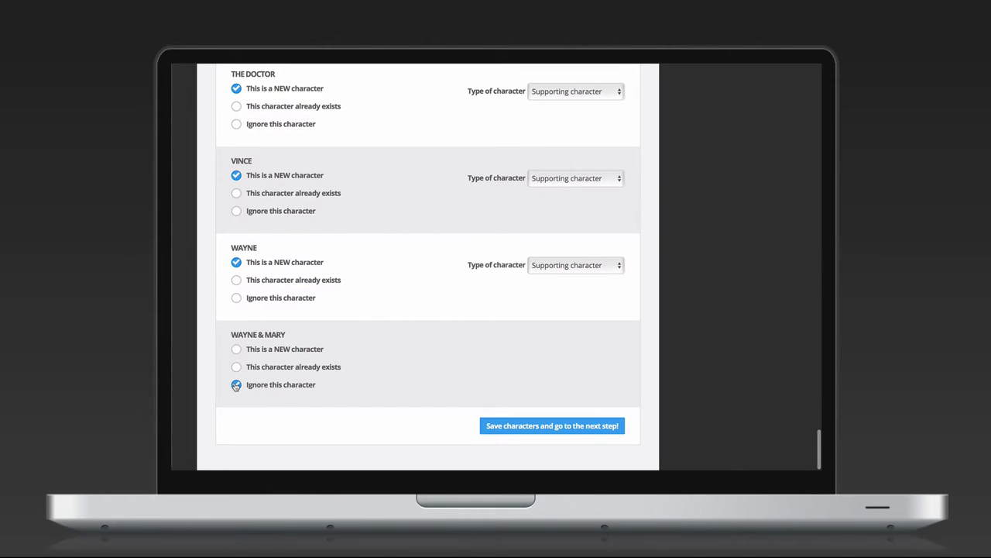
# - Save the characters and review the Import sets list, all marked new
pyautogui.click(549, 426)
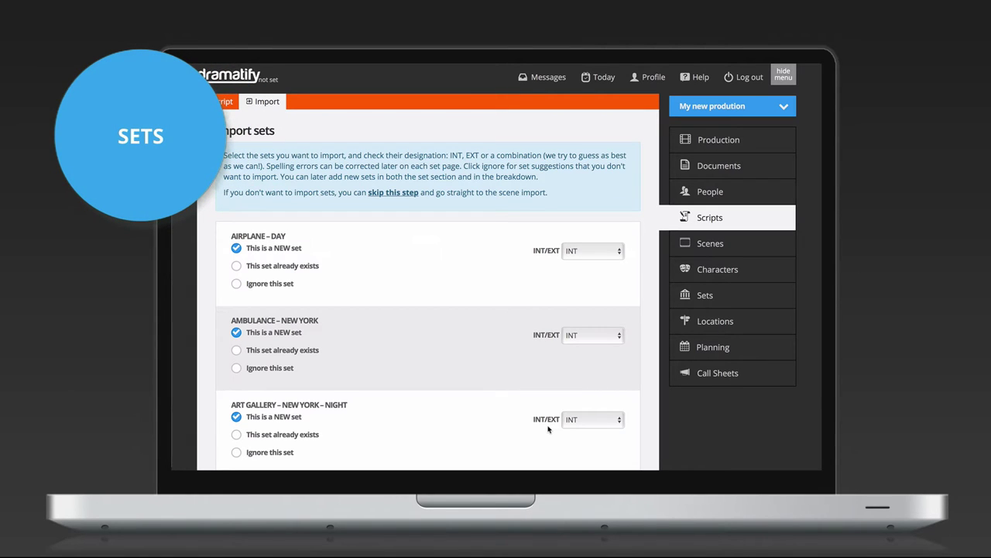
pyautogui.scroll(-2, 548, 428)
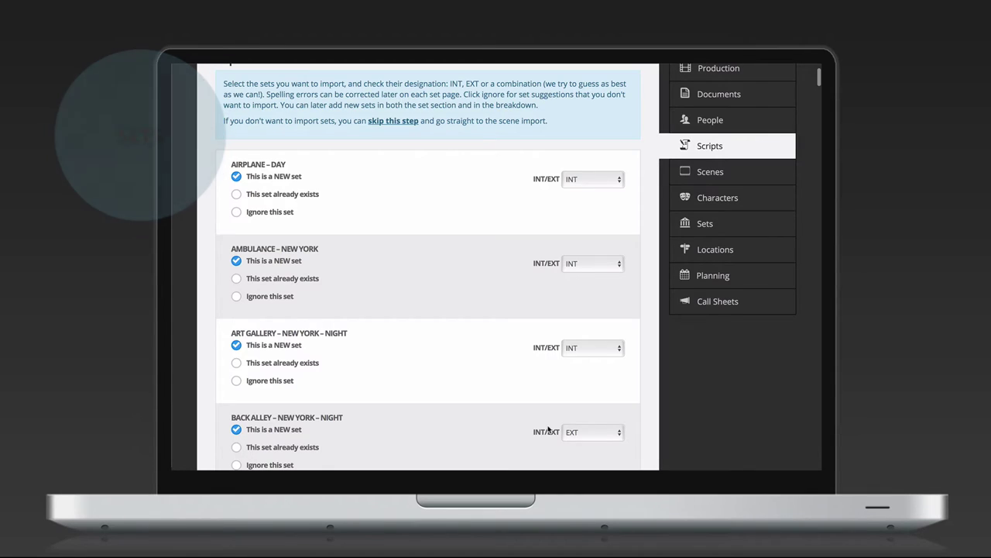
pyautogui.scroll(-15, 508, 443)
pyautogui.scroll(-5, 507, 444)
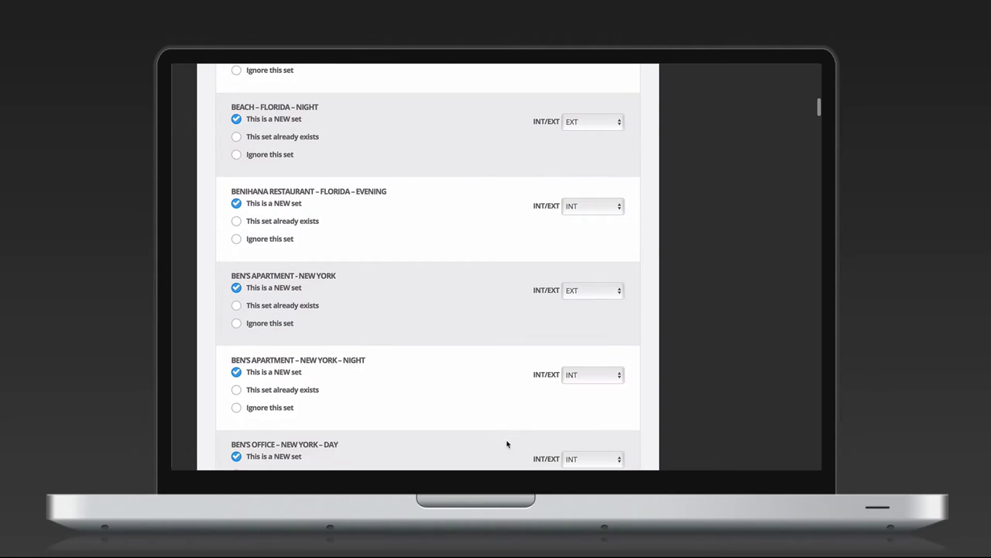
pyautogui.scroll(-8, 507, 444)
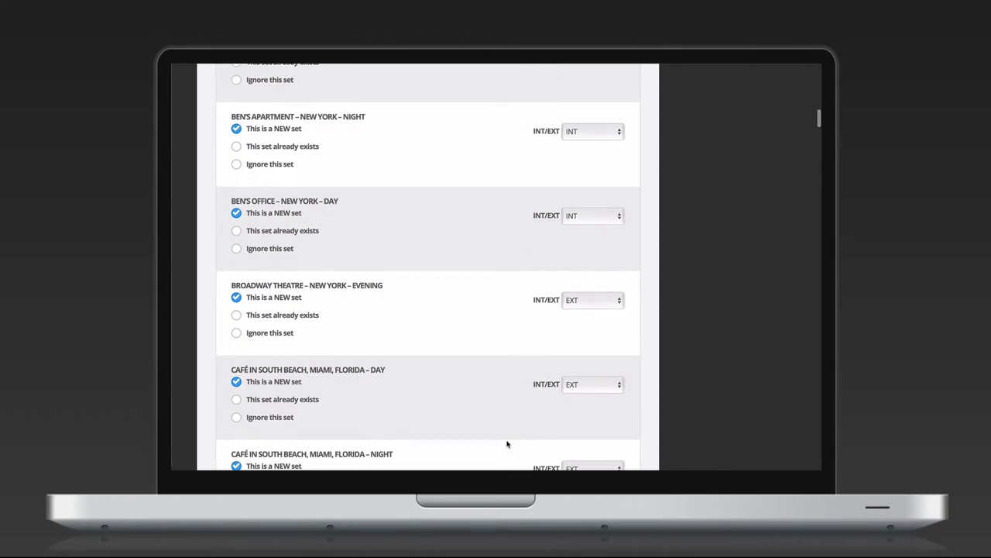
pyautogui.scroll(-8, 507, 444)
pyautogui.scroll(-5, 507, 444)
pyautogui.scroll(-7, 507, 444)
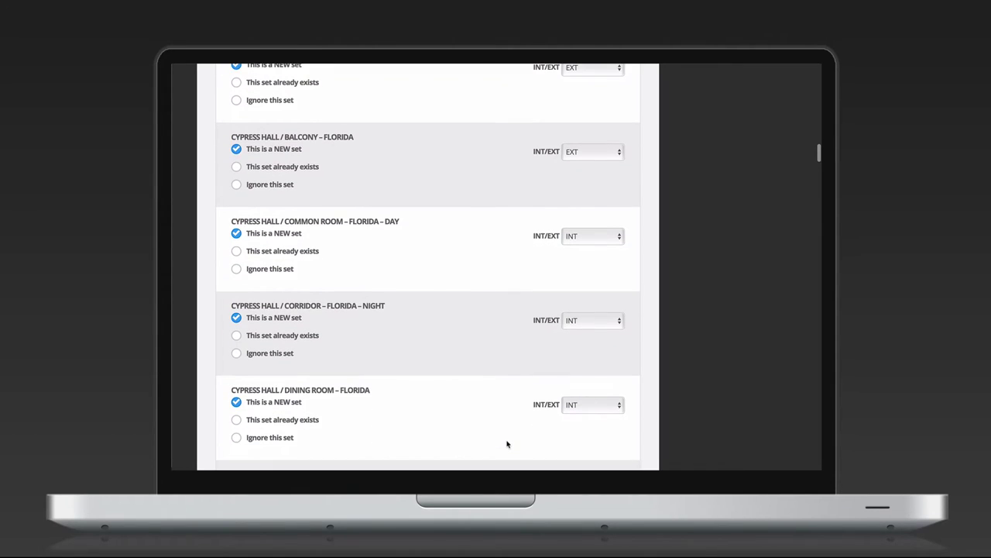
pyautogui.scroll(-2, 507, 444)
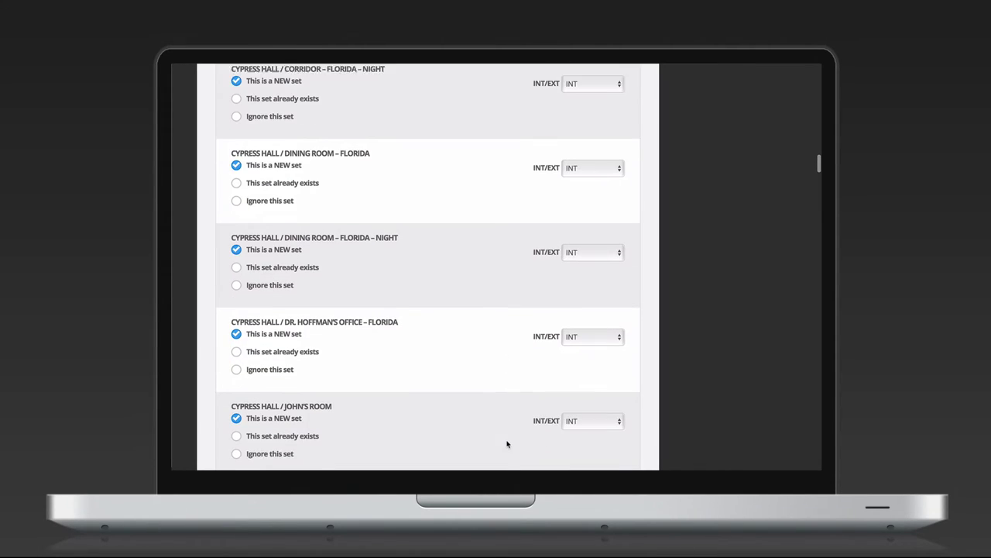
pyautogui.scroll(-1, 507, 444)
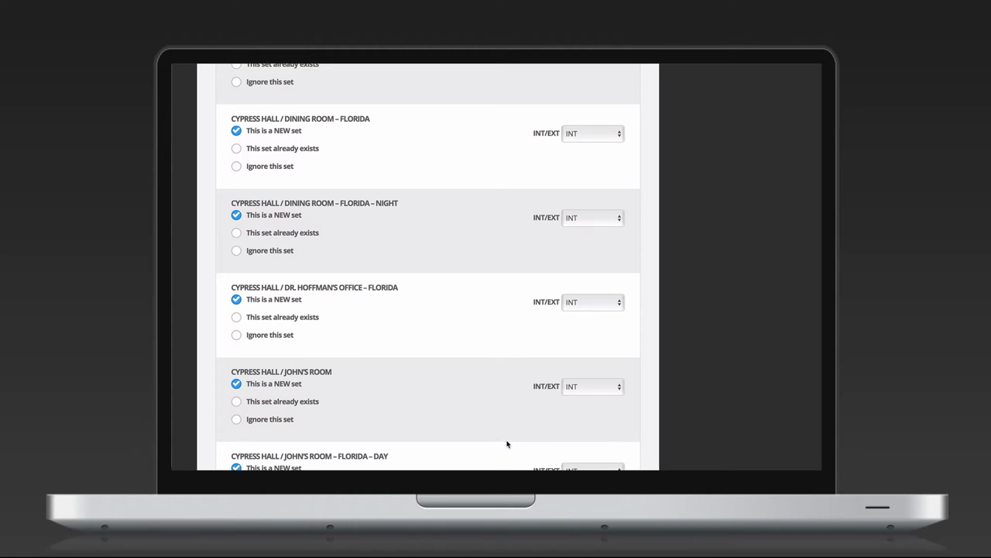
pyautogui.scroll(20, 507, 444)
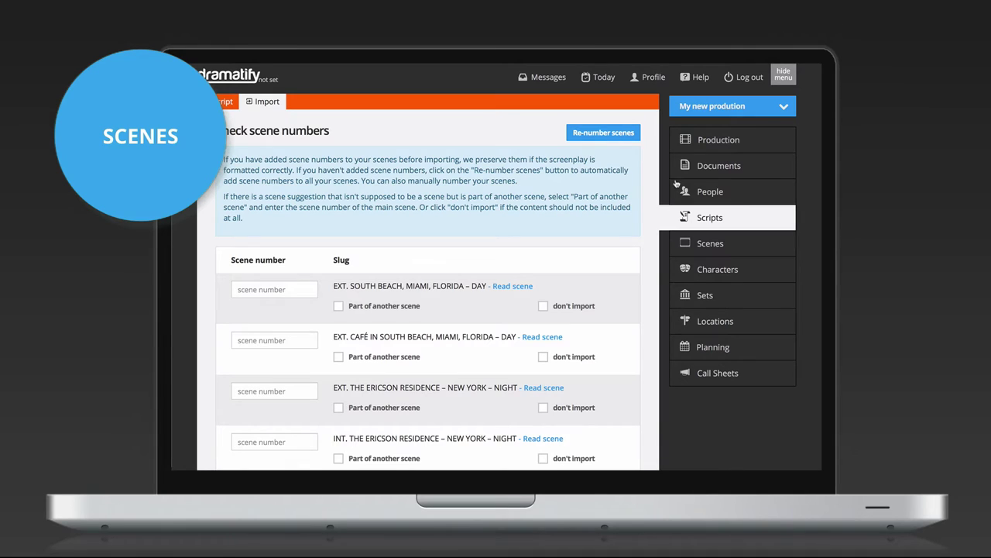
# - Re-number all scenes sequentially from 1 and scroll through the numbered list
pyautogui.click(620, 135)
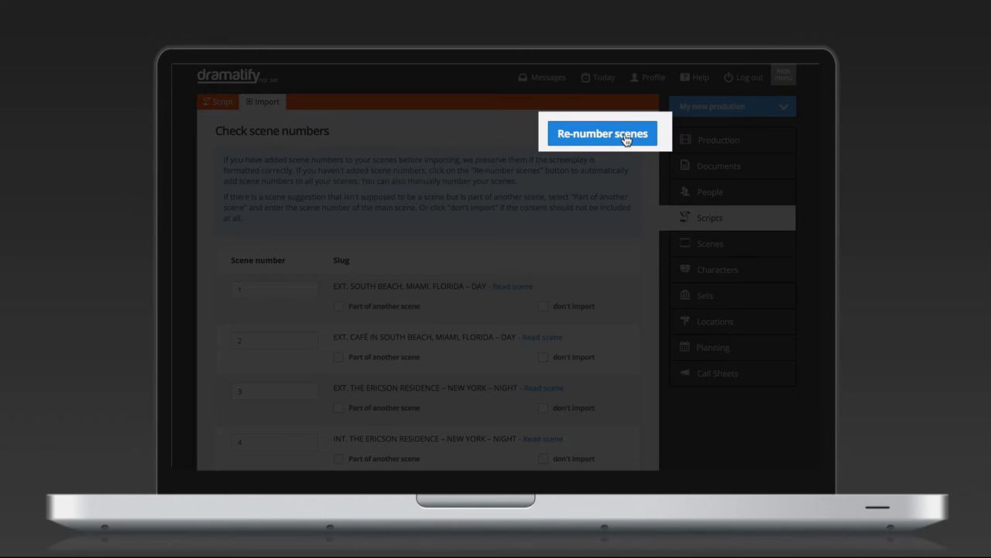
pyautogui.scroll(-3, 613, 400)
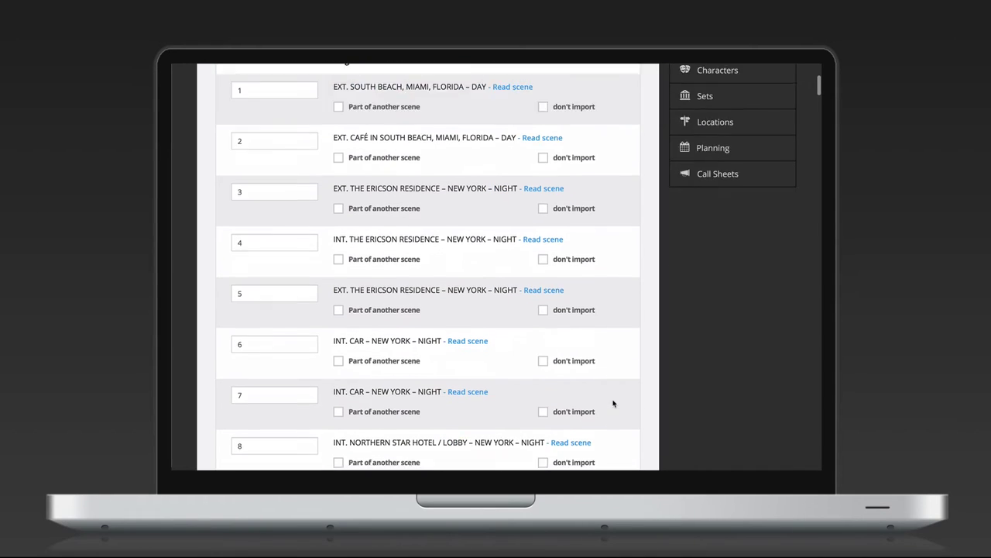
pyautogui.scroll(-5, 613, 403)
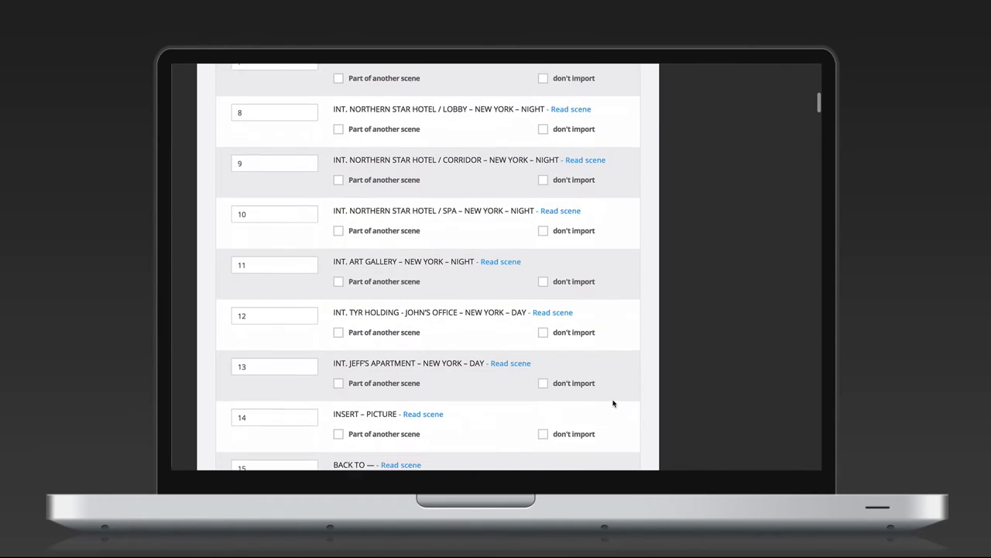
pyautogui.scroll(-4, 613, 403)
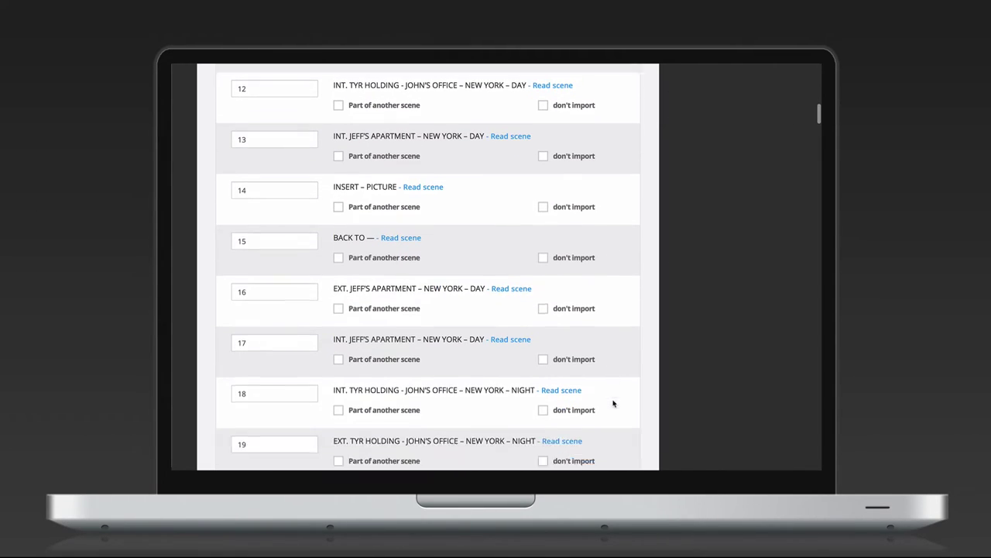
pyautogui.scroll(-3, 613, 402)
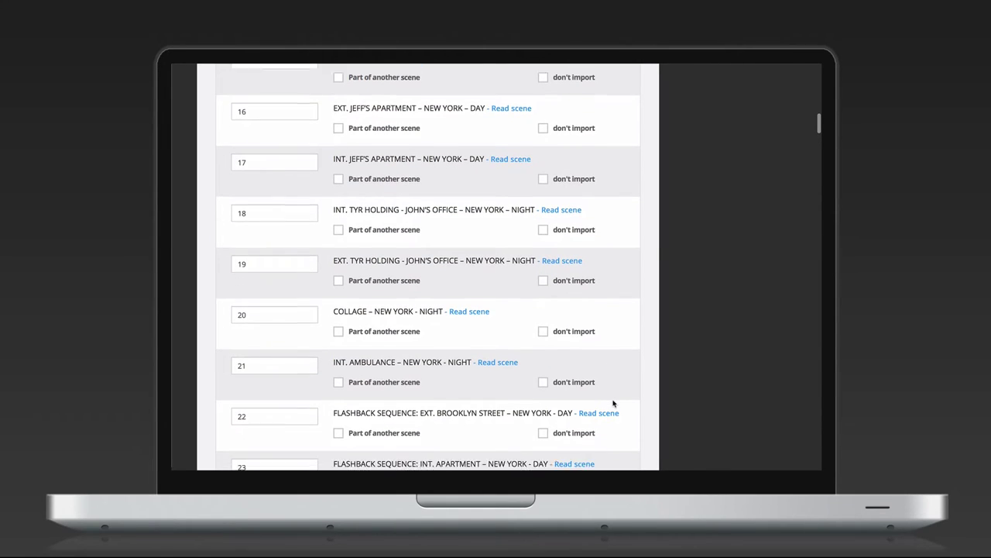
pyautogui.scroll(-3, 613, 403)
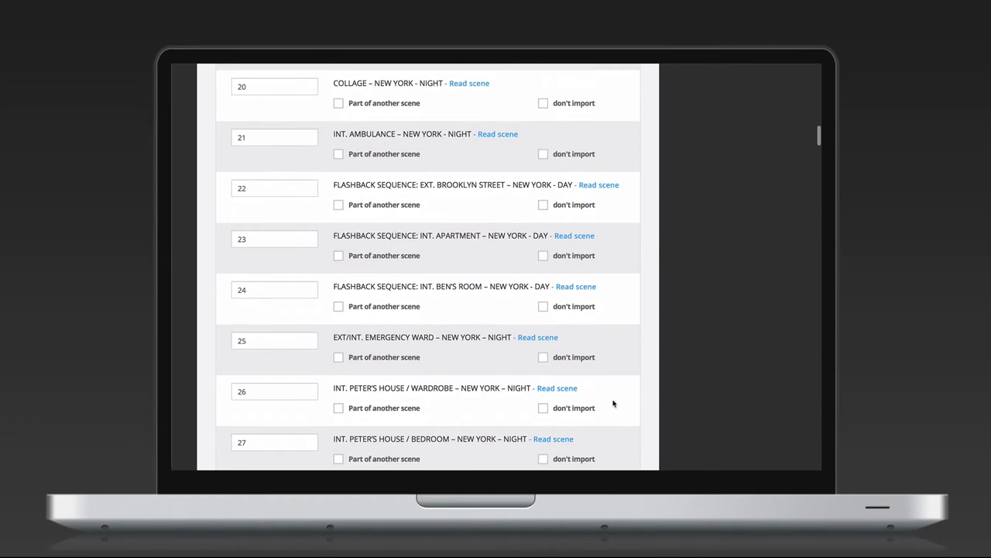
pyautogui.scroll(-3, 612, 403)
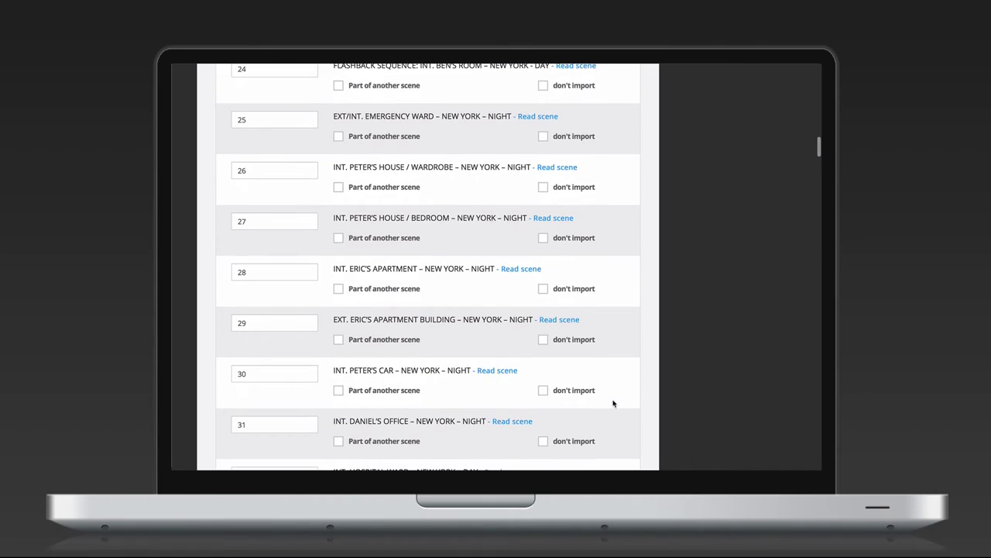
pyautogui.scroll(-1, 612, 403)
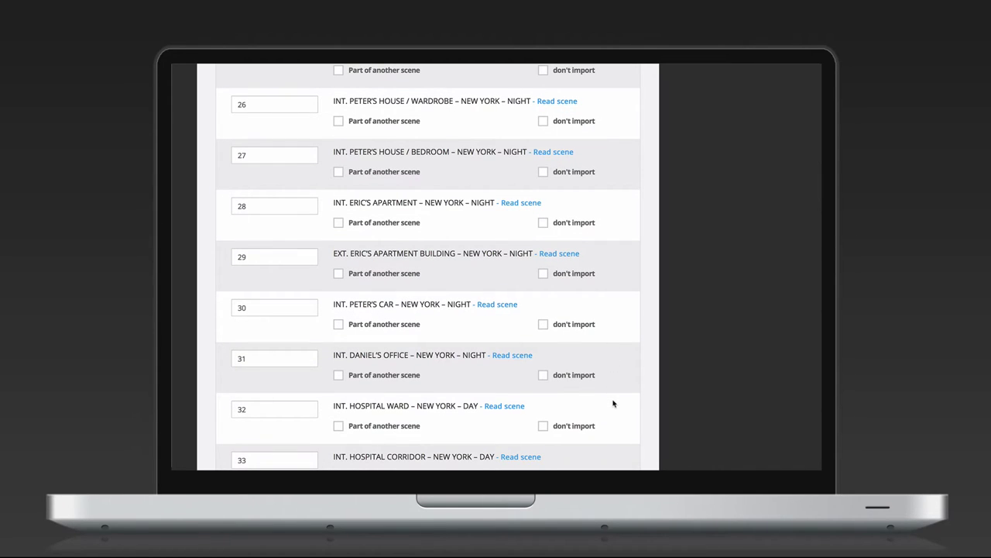
# - Toggle scene 29's exclude and part-of-another-scene options, leaving it included on its own
pyautogui.click(542, 274)
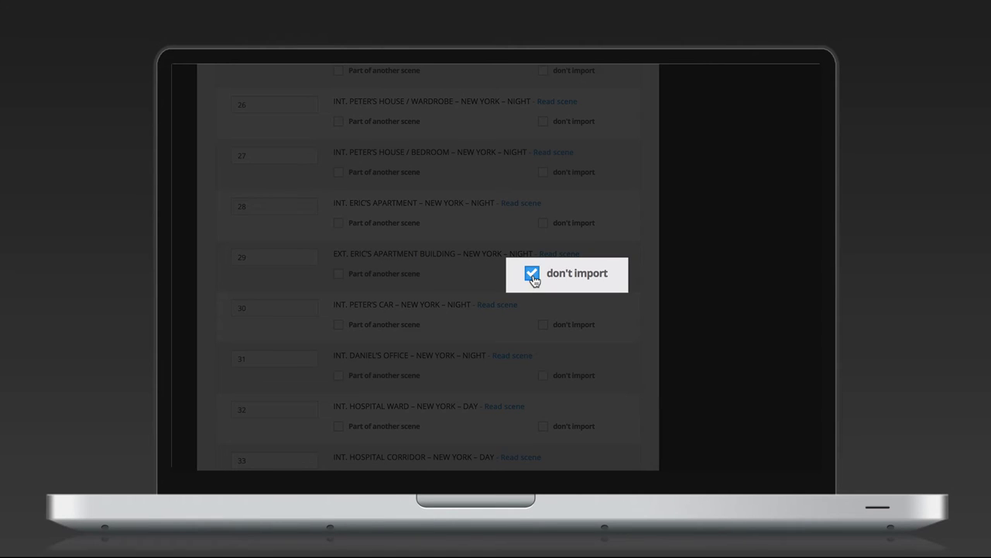
pyautogui.click(532, 277)
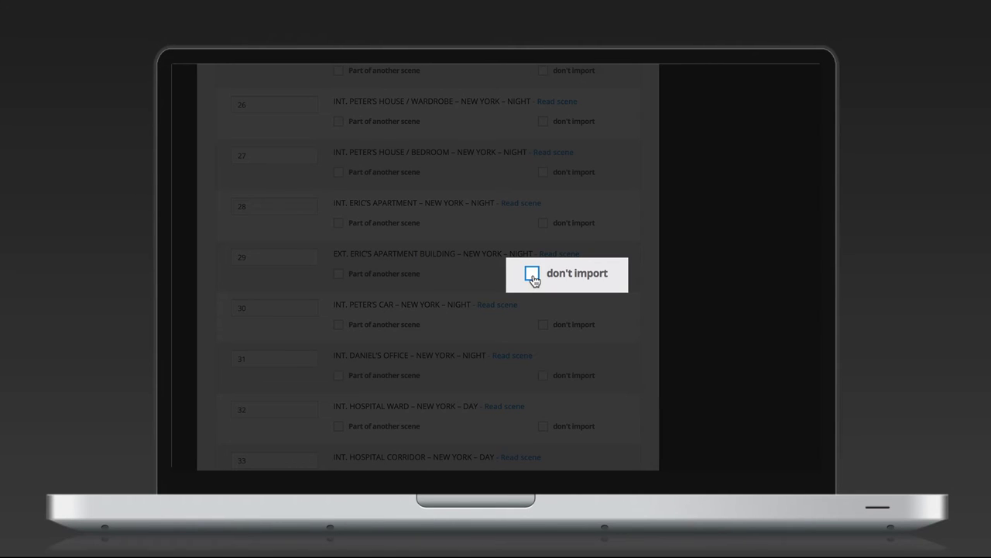
pyautogui.click(339, 274)
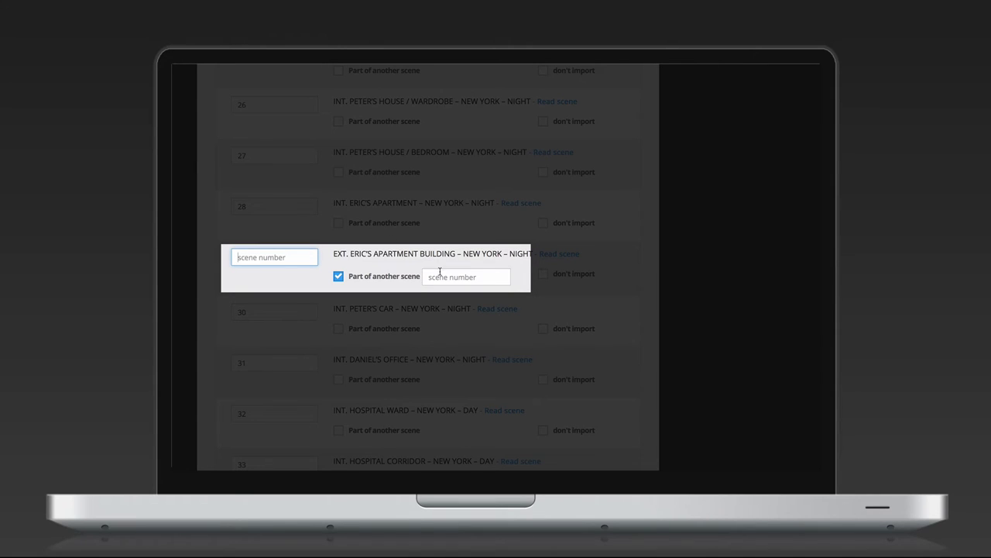
pyautogui.click(439, 276)
pyautogui.write('28')
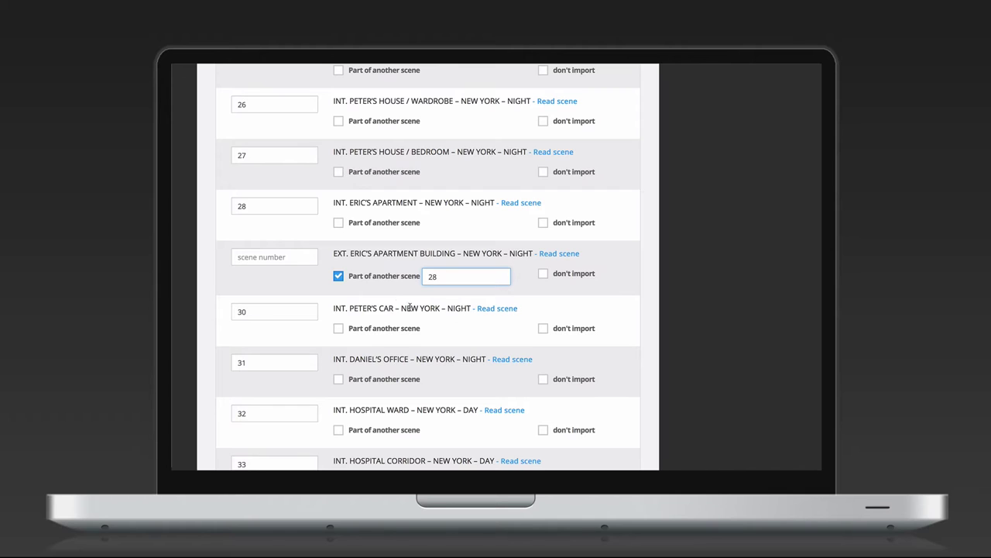
pyautogui.click(338, 276)
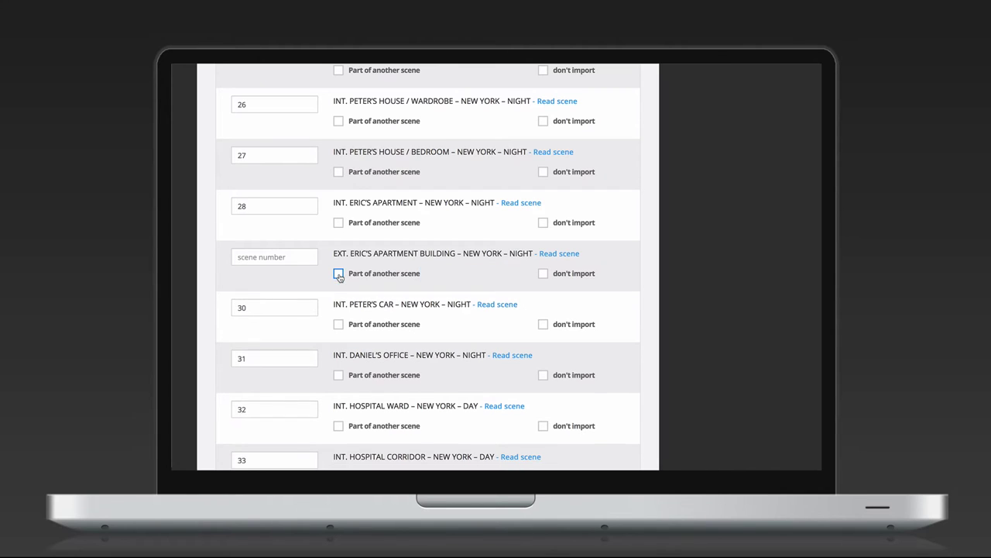
# - Enter 2 in scene 29's scene number and scroll on through the scene list
pyautogui.click(290, 256)
pyautogui.write('29')
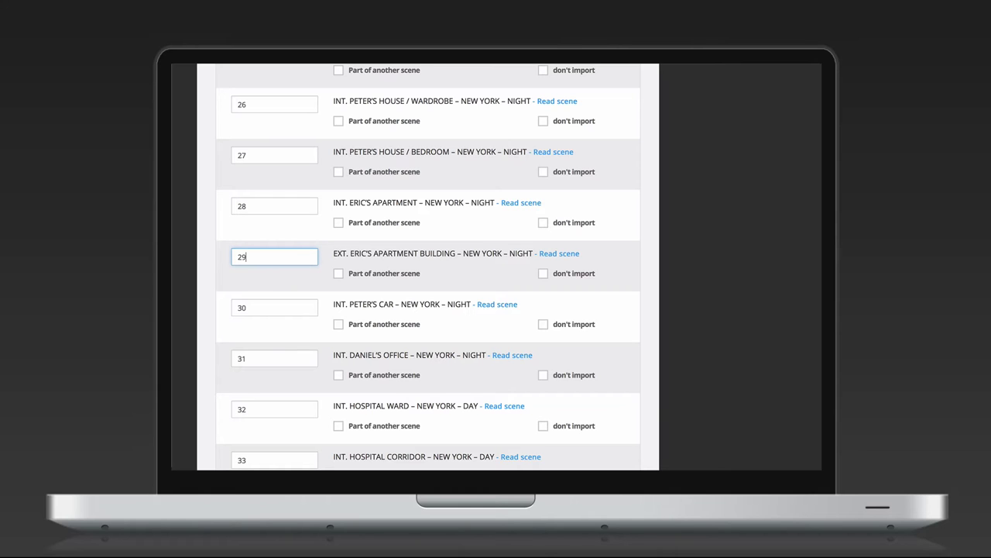
pyautogui.scroll(-3, 683, 437)
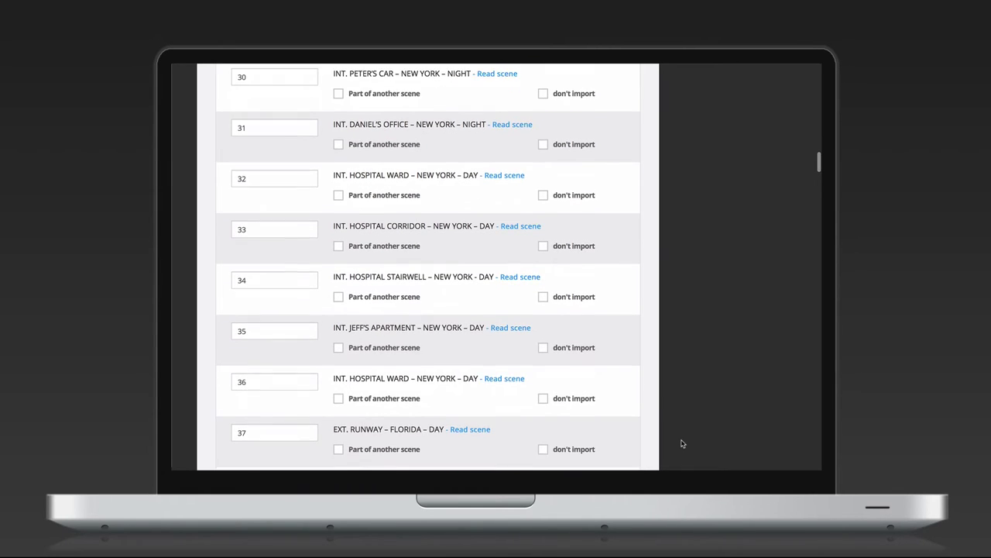
pyautogui.scroll(-5, 683, 443)
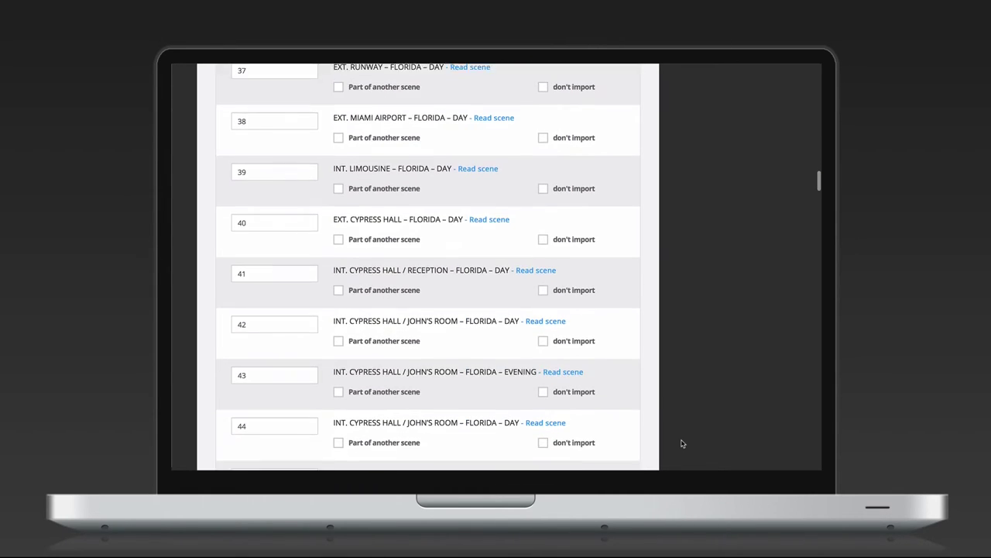
pyautogui.scroll(-5, 682, 443)
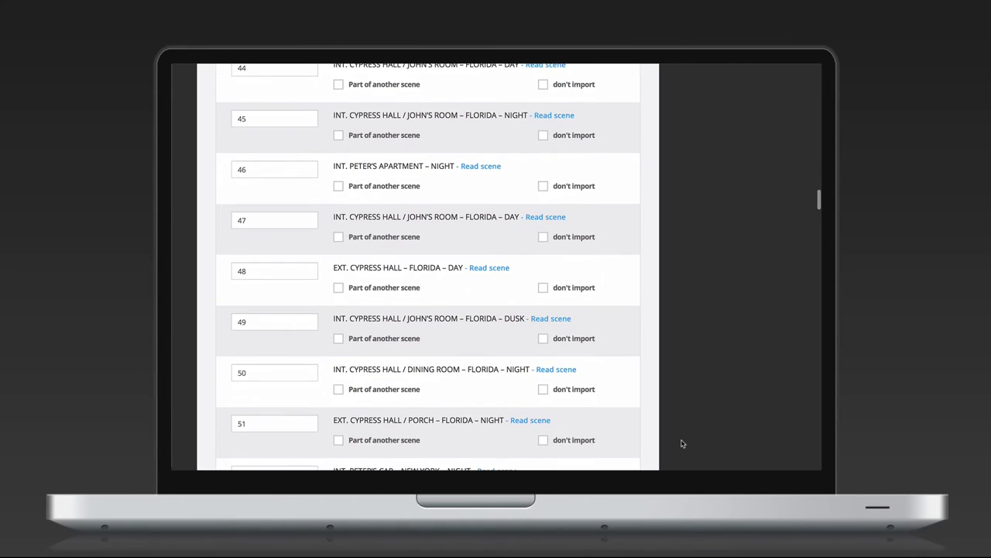
pyautogui.scroll(-6, 683, 443)
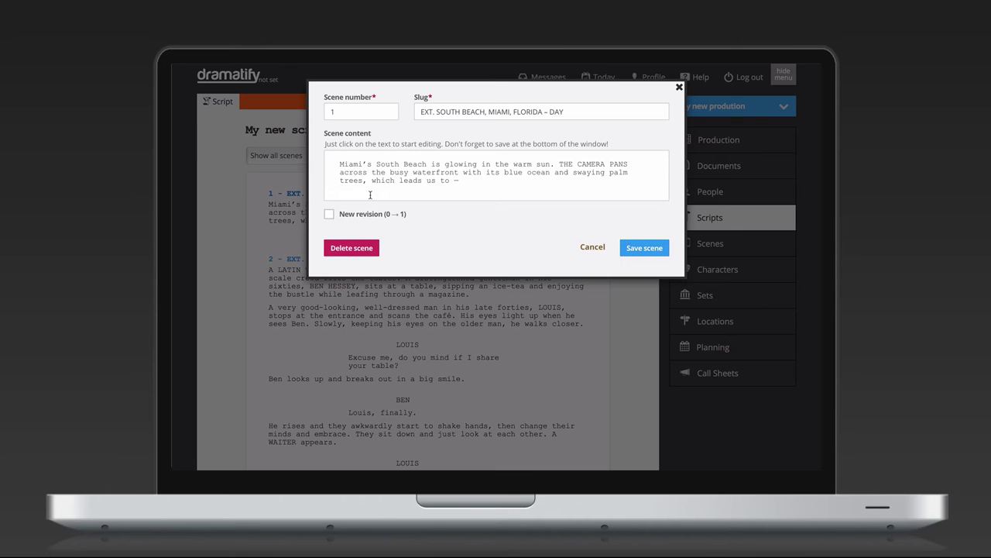
# - Tick New revision on scene 1, EXT. SOUTH BEACH, MIAMI, FLORIDA – DAY, and save it
pyautogui.click(367, 172)
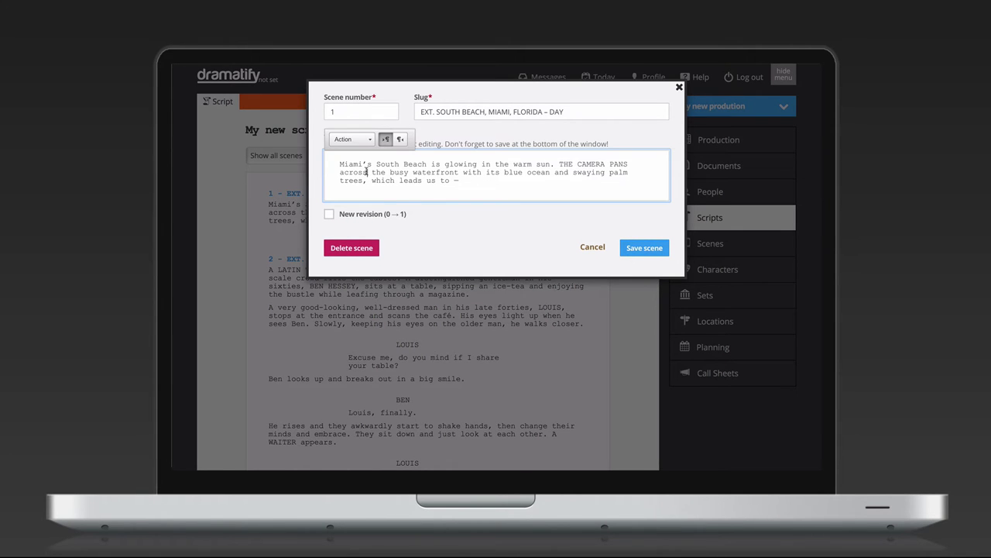
pyautogui.click(329, 214)
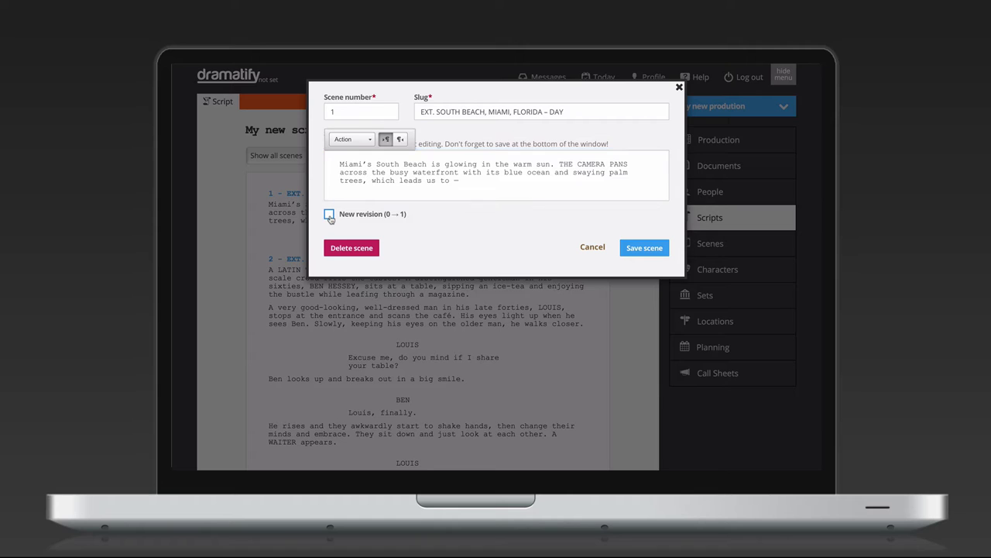
pyautogui.click(644, 248)
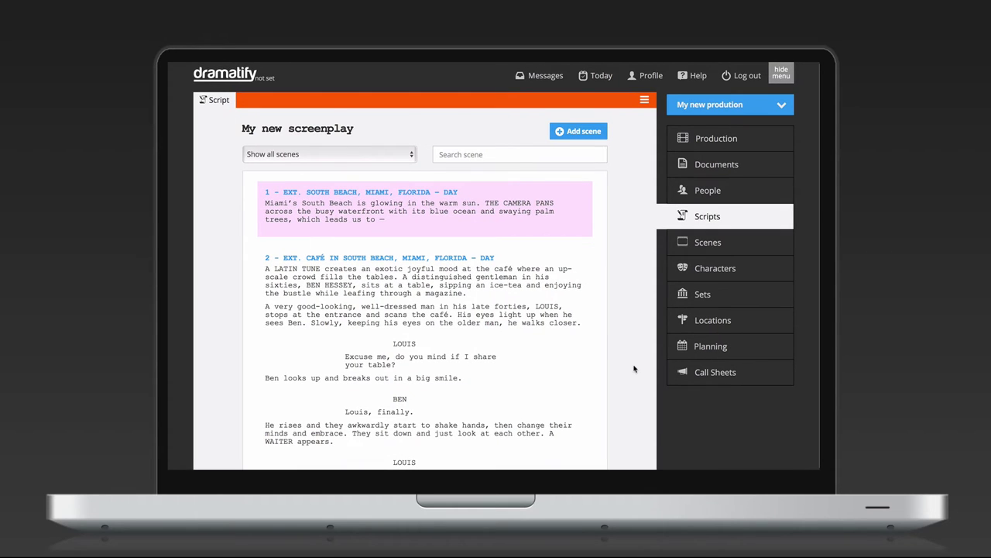
# - Attach don't ever call me Johnny v.2.fdx in Edit script and save the script
pyautogui.click(644, 100)
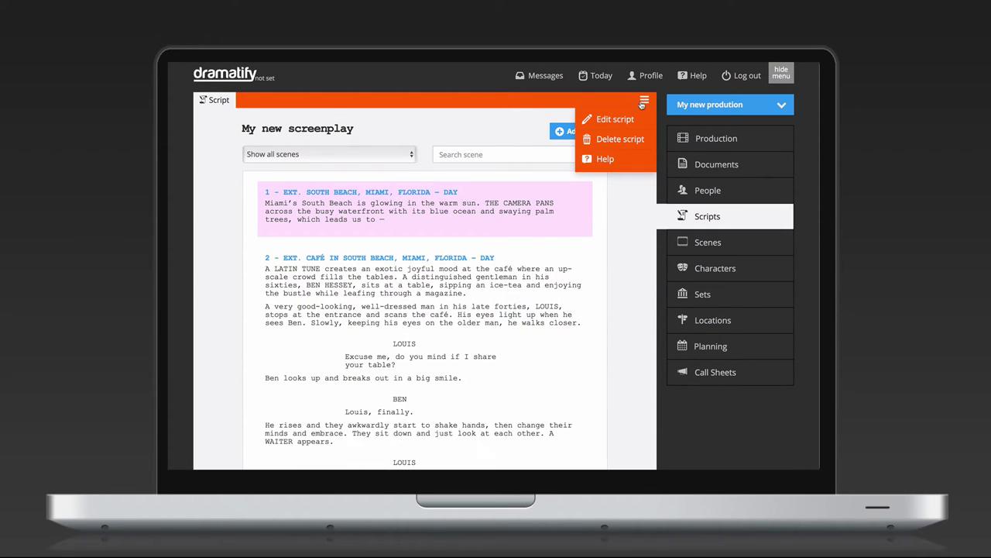
pyautogui.click(625, 119)
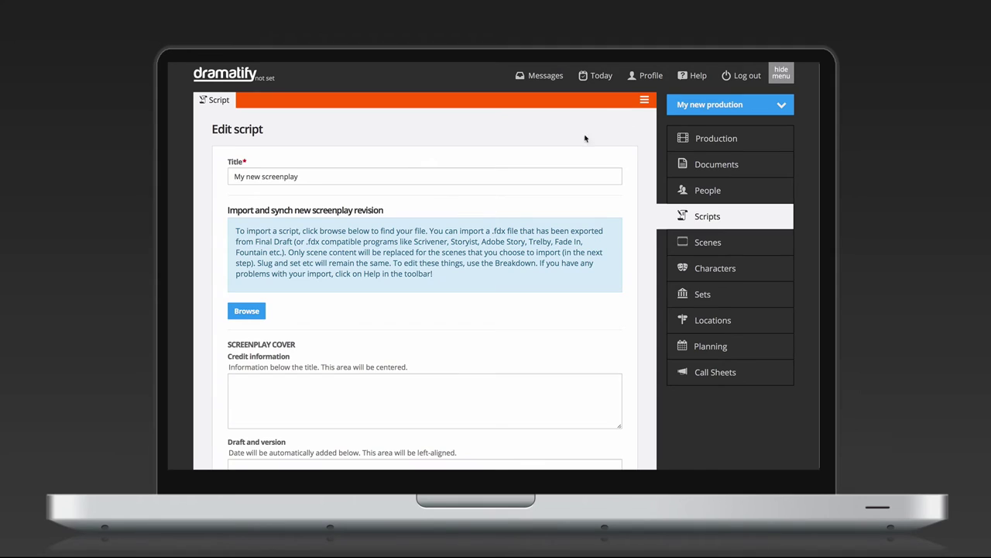
pyautogui.click(246, 311)
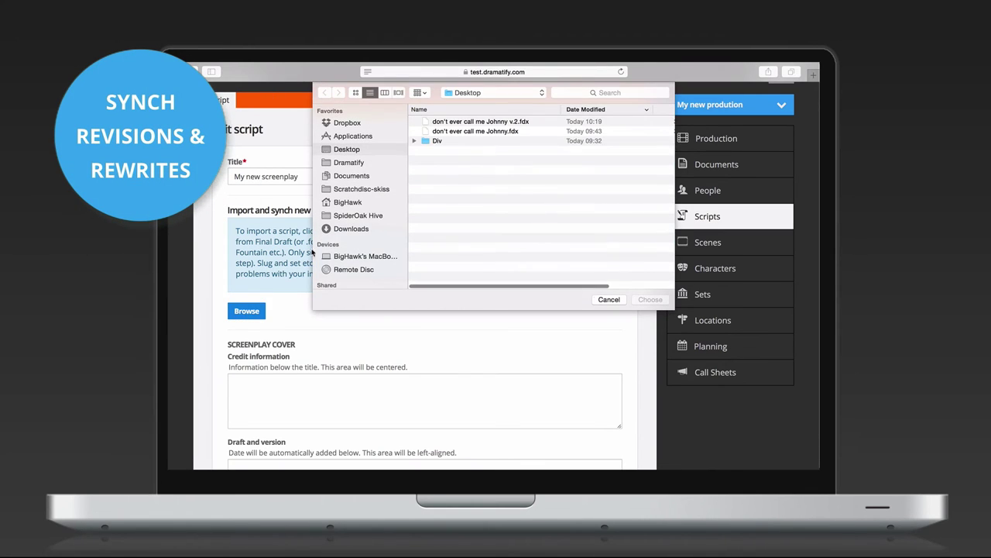
pyautogui.click(500, 124)
pyautogui.click(663, 300)
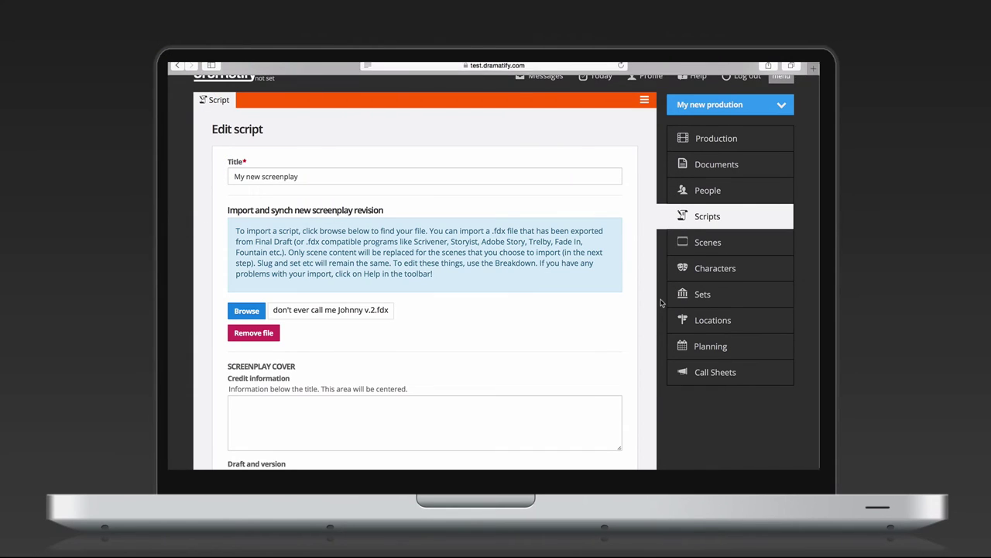
pyautogui.scroll(-5, 616, 377)
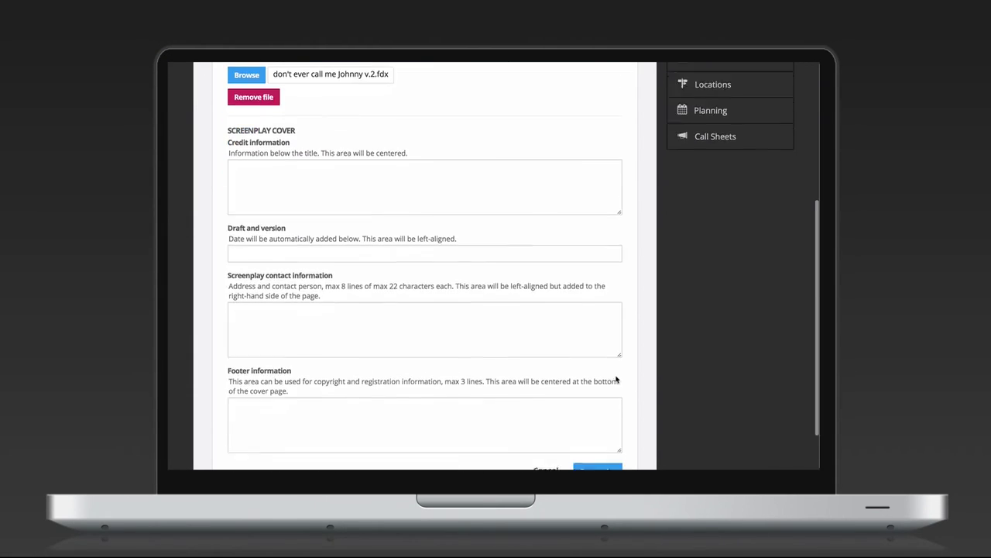
pyautogui.click(600, 412)
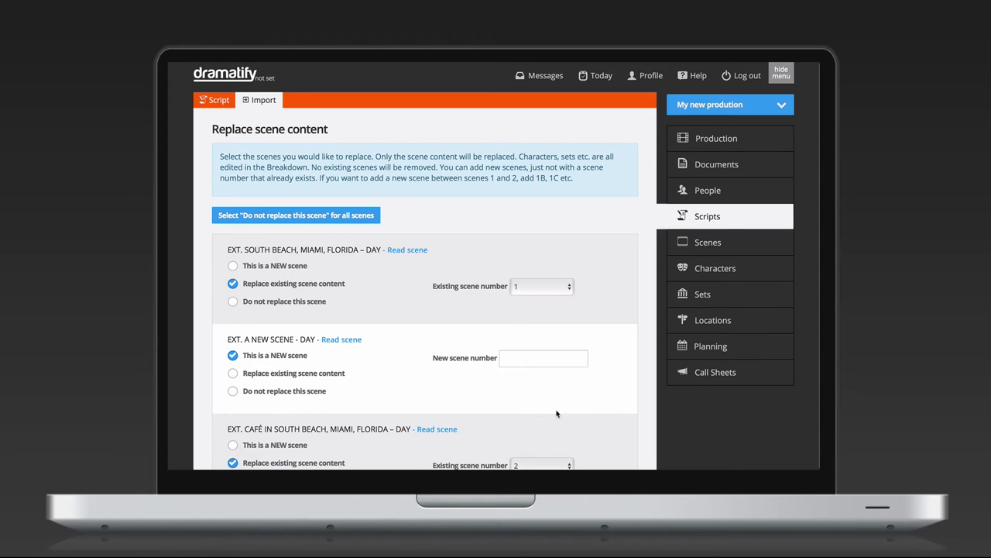
# - Enter 1B as the new scene number for EXT. A NEW SCENE - DAY
pyautogui.scroll(-2, 584, 408)
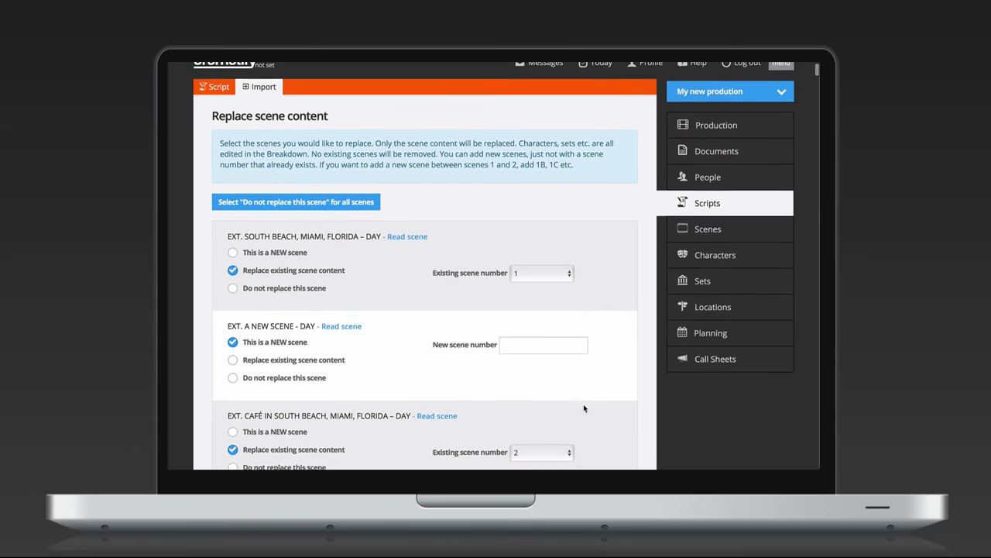
pyautogui.scroll(-3, 584, 406)
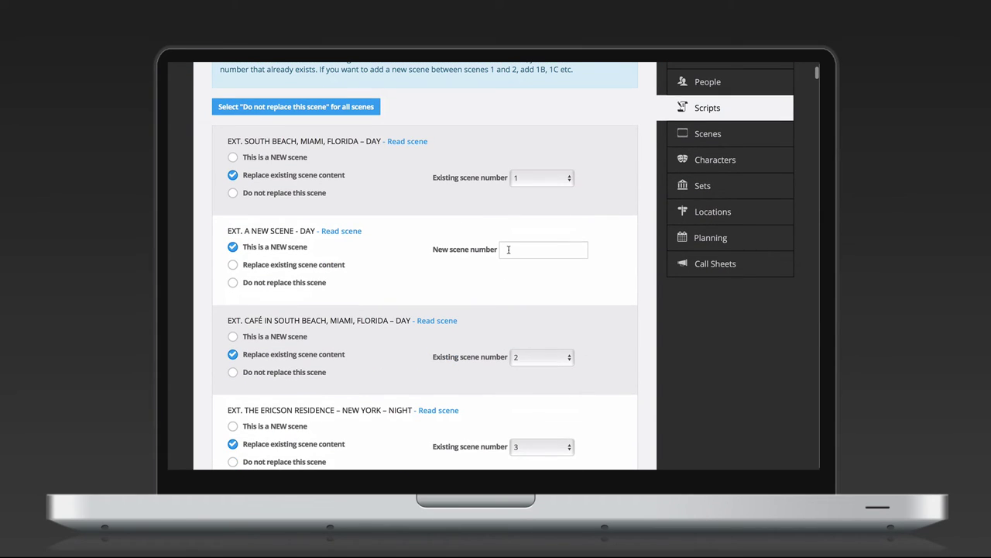
pyautogui.click(509, 249)
pyautogui.write('1B')
pyautogui.scroll(-5, 654, 357)
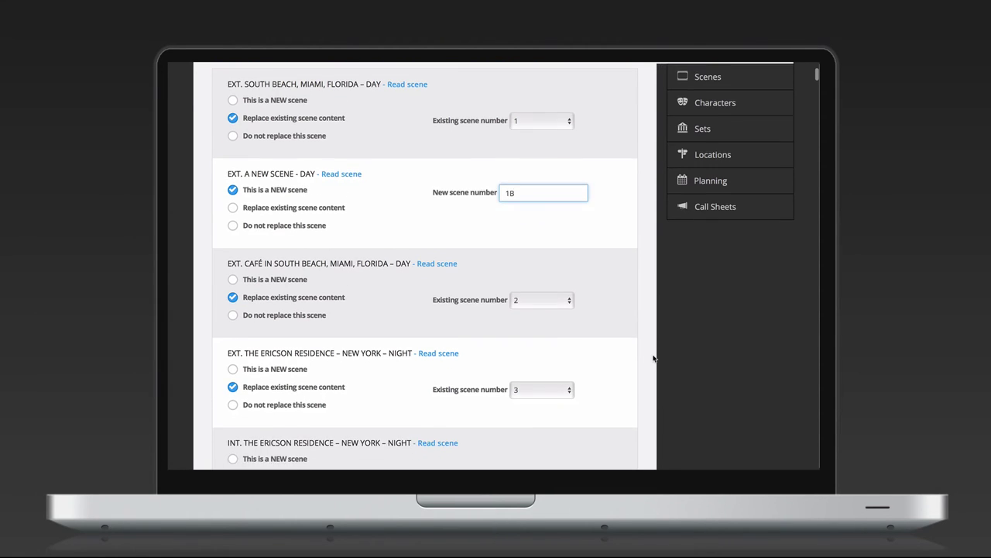
pyautogui.scroll(-3, 654, 358)
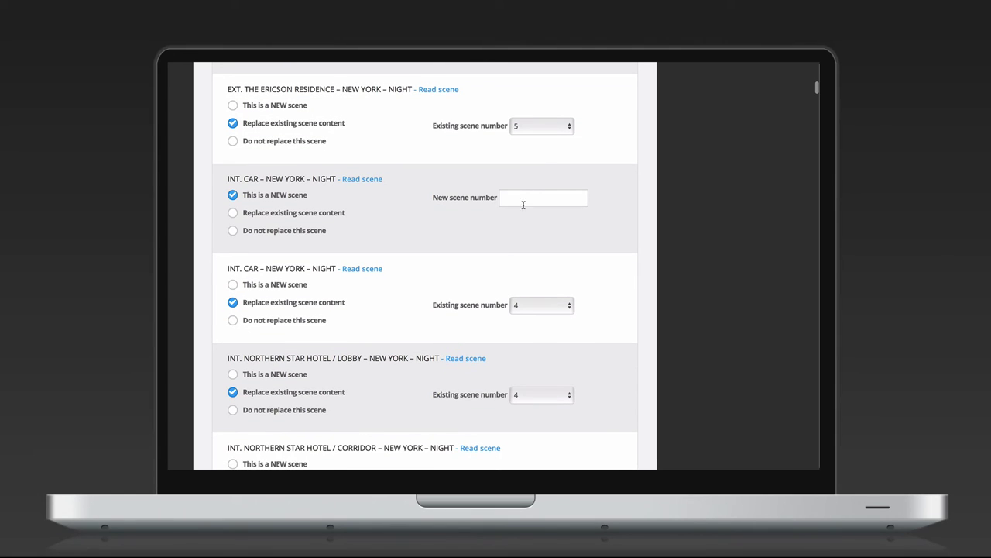
pyautogui.scroll(2, 540, 182)
pyautogui.scroll(-2, 540, 183)
pyautogui.scroll(-2, 540, 182)
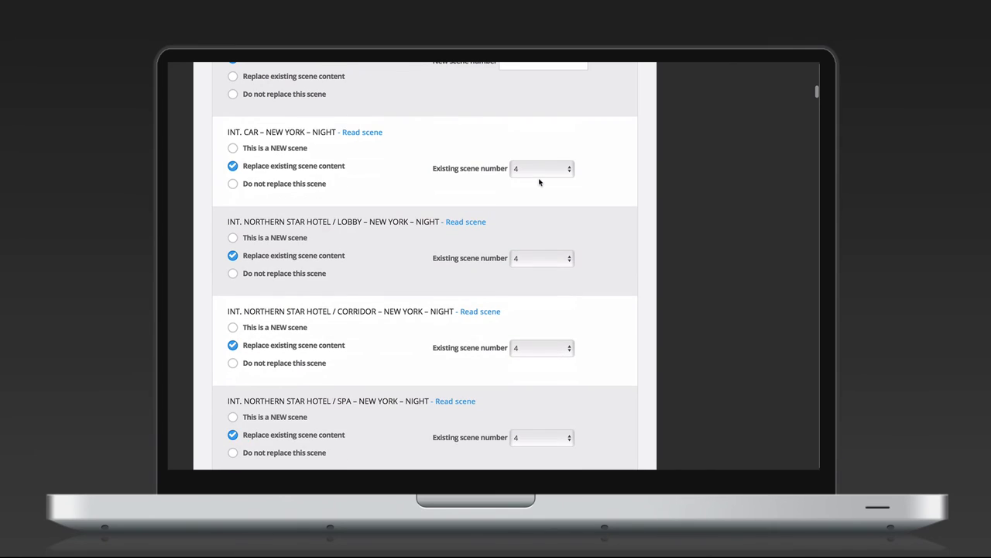
pyautogui.scroll(-2, 540, 182)
pyautogui.scroll(5, 540, 182)
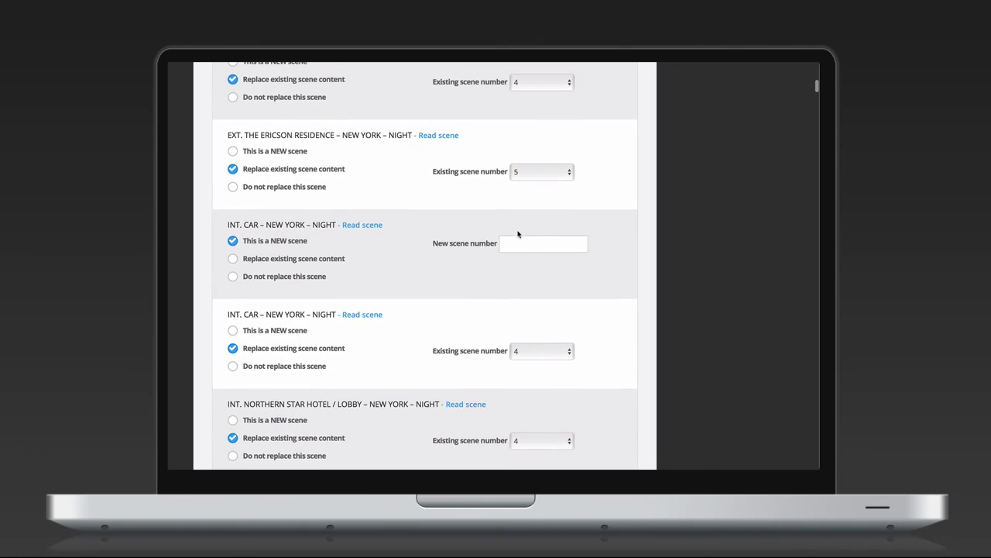
# - Have the two INT. CAR scenes replace existing scenes 6 and 7
pyautogui.click(233, 259)
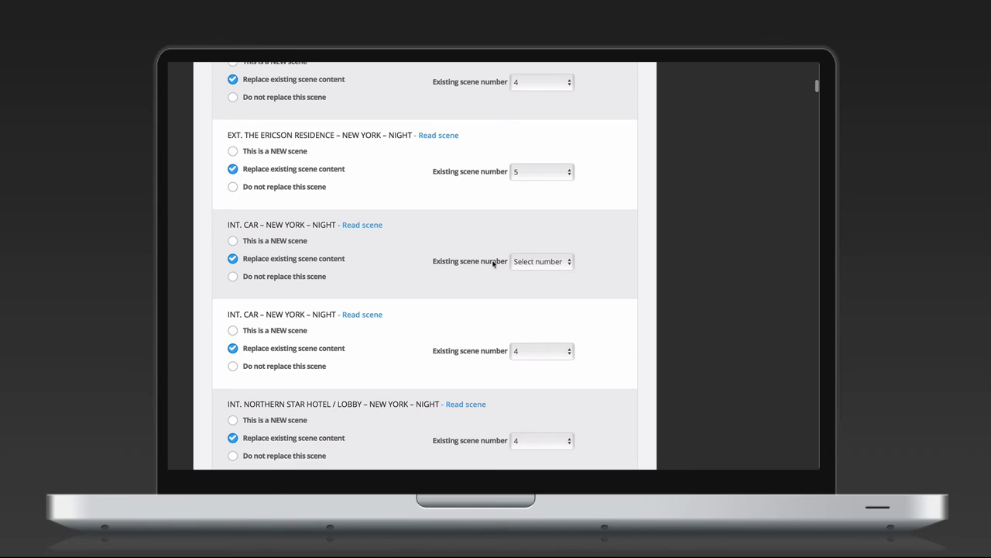
pyautogui.click(529, 262)
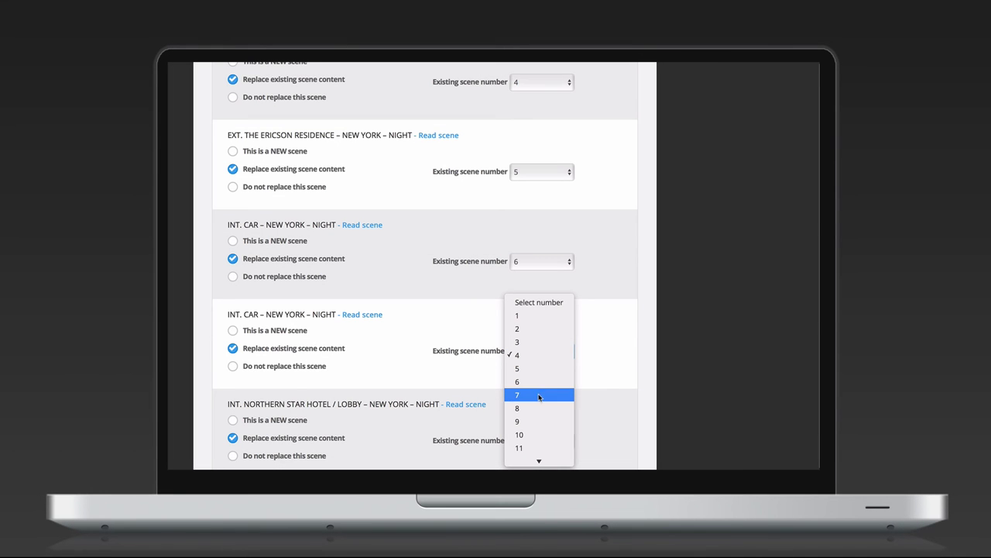
pyautogui.click(582, 392)
pyautogui.scroll(-3, 593, 392)
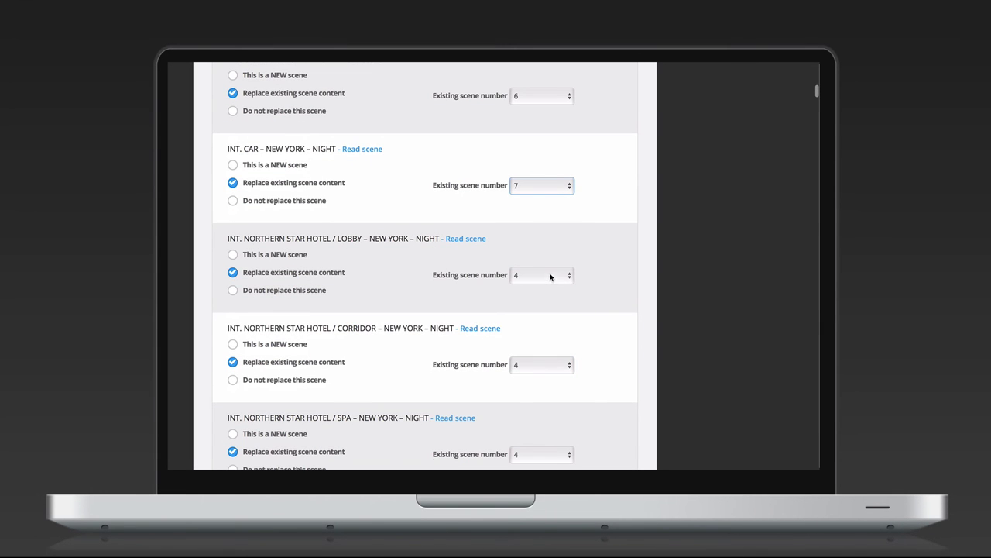
# - Match the LOBBY, CORRIDOR and SPA scenes to existing scenes 8, 9 and 10
pyautogui.click(572, 276)
pyautogui.click(549, 332)
pyautogui.scroll(-3, 547, 333)
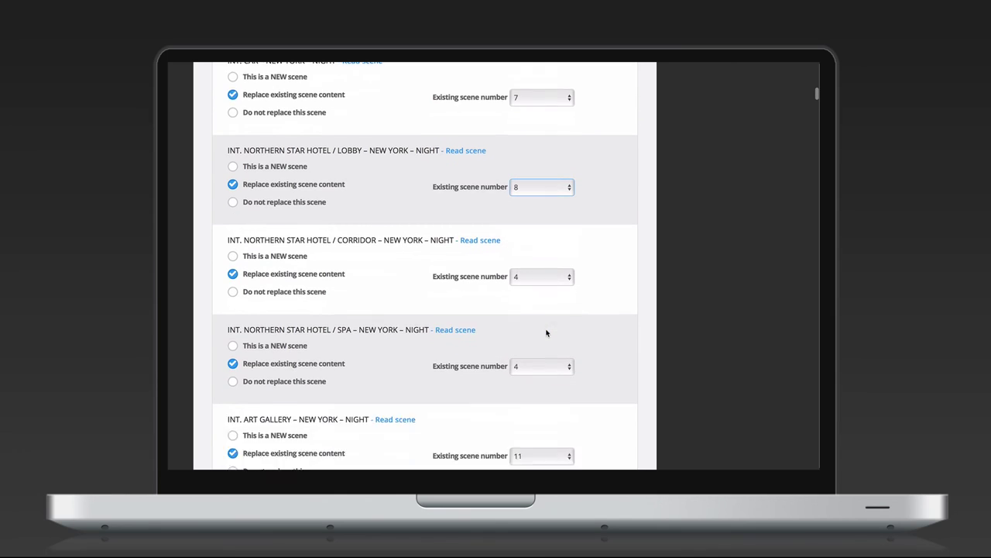
pyautogui.click(545, 225)
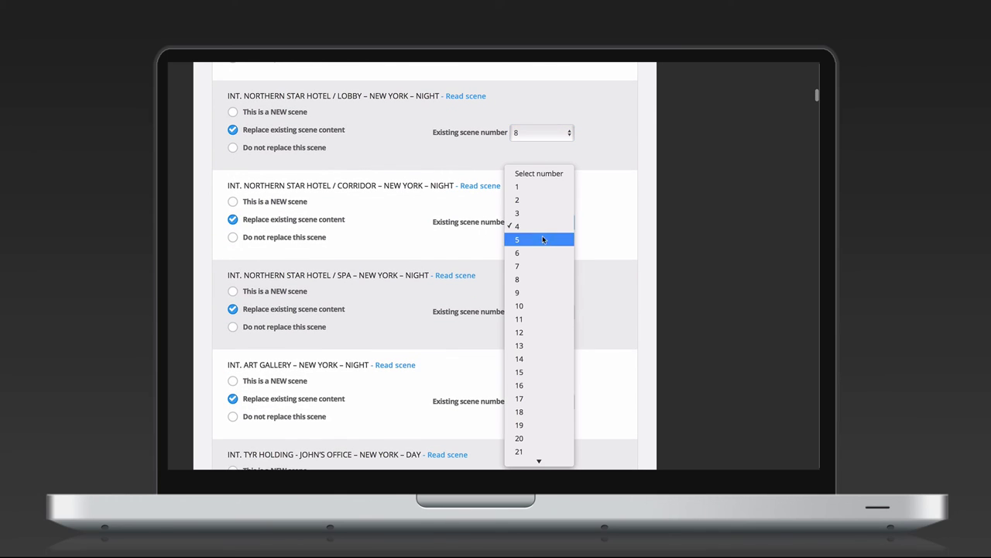
pyautogui.click(542, 292)
pyautogui.scroll(-3, 593, 323)
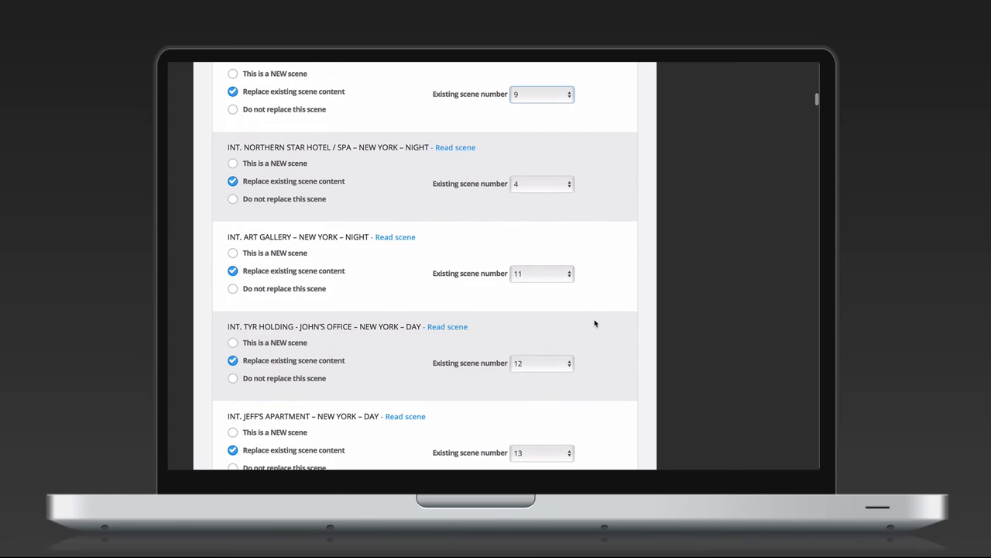
pyautogui.click(557, 189)
pyautogui.click(556, 268)
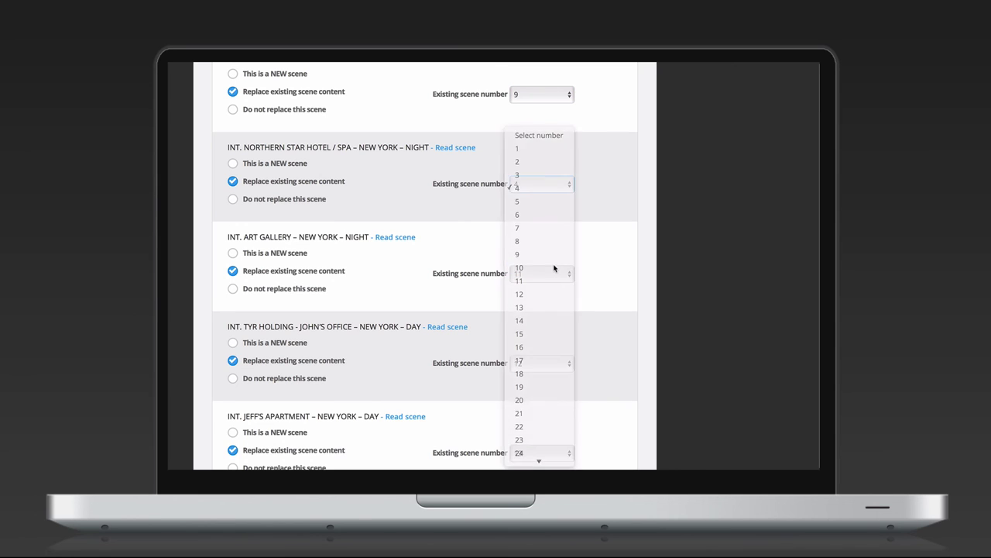
pyautogui.scroll(-10, 614, 375)
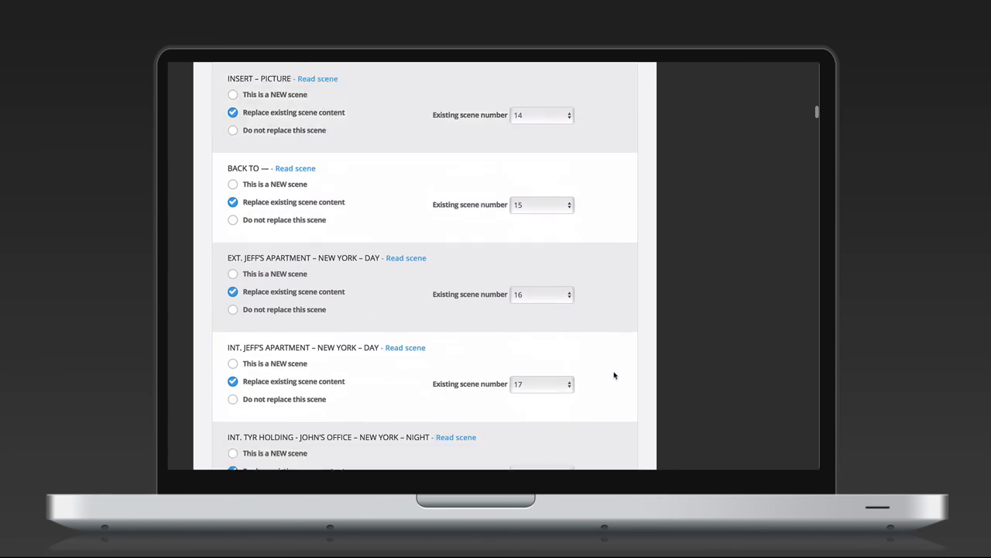
pyautogui.scroll(-8, 615, 375)
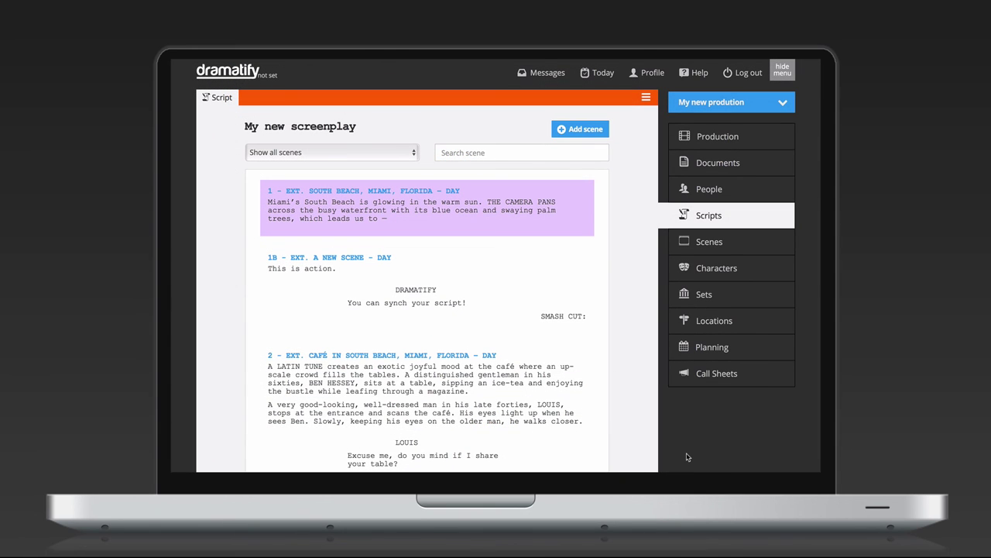
# - Mark scene 1B EXT. A NEW SCENE - DAY as a new revision and save it
pyautogui.click(334, 263)
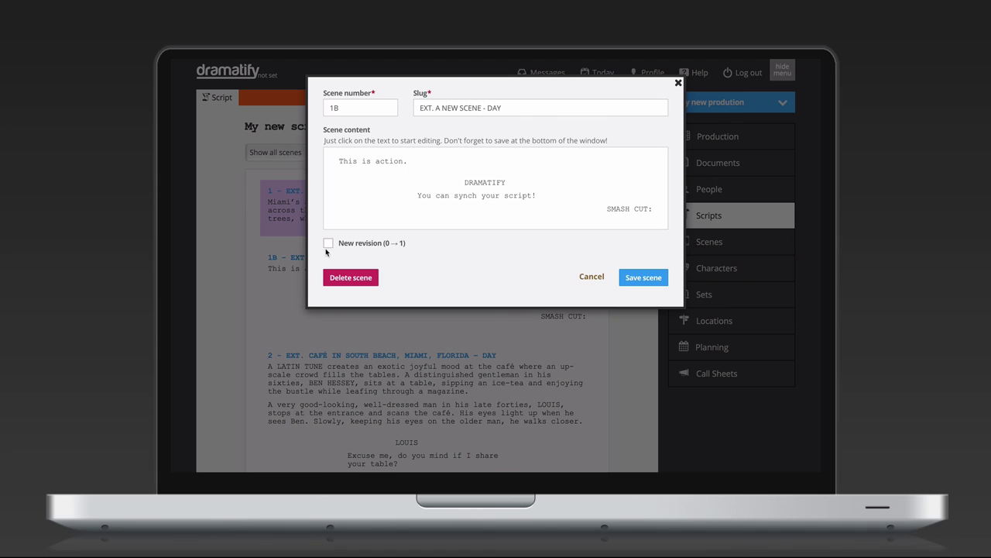
pyautogui.click(328, 244)
pyautogui.click(655, 281)
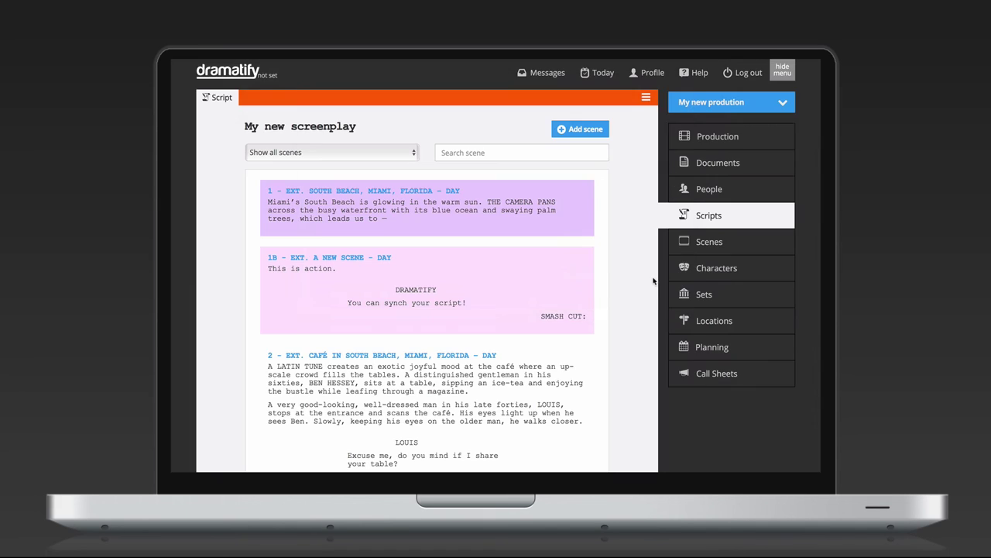